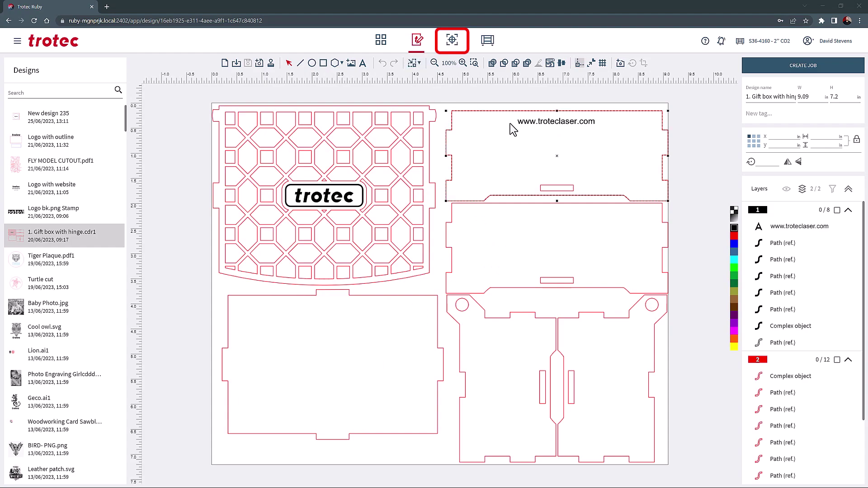
Send the 1. Gift box with hinge.cdr1 design to the Prepare screen as a new laser job.
left_click(778, 72)
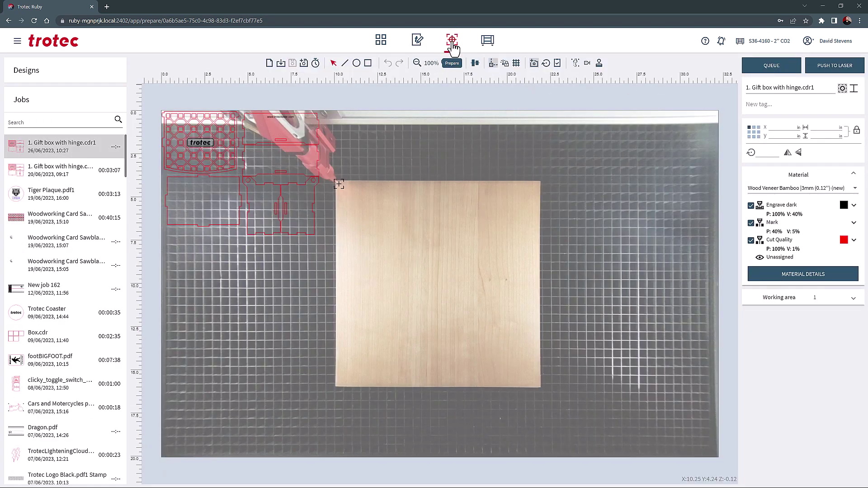
Place the gift box on the wood sheet at the laser pointer position (X 10.251, Y 4.236 in), with the camera off.
left_click_drag(245, 153, 426, 231)
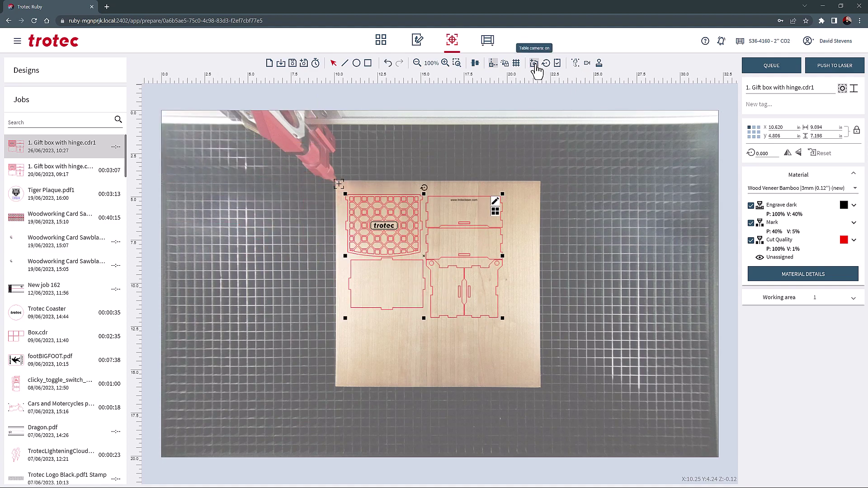
left_click(534, 63)
left_click(339, 185)
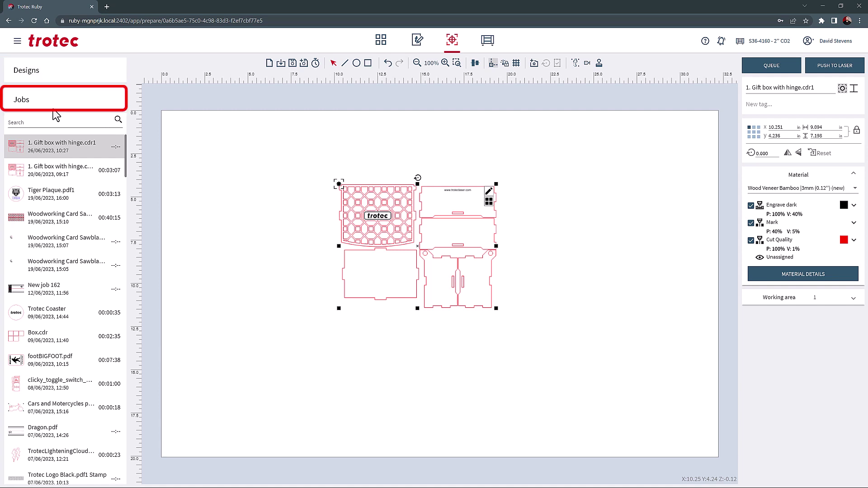
left_click(52, 82)
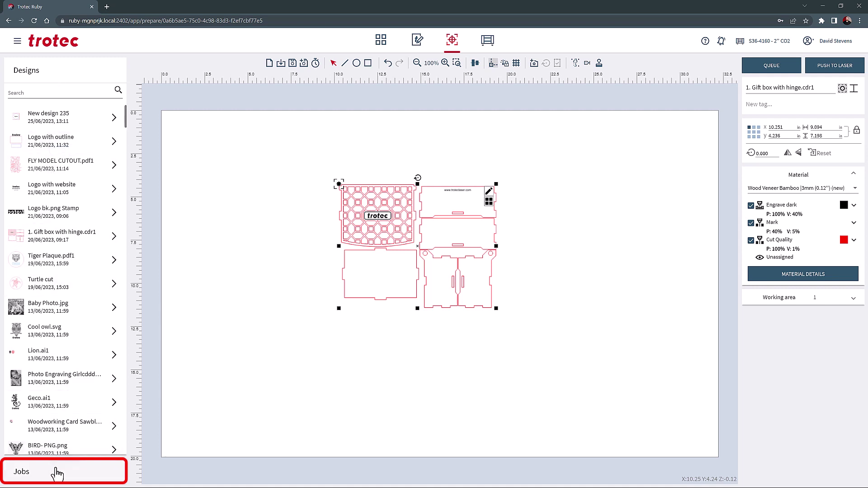
left_click(58, 471)
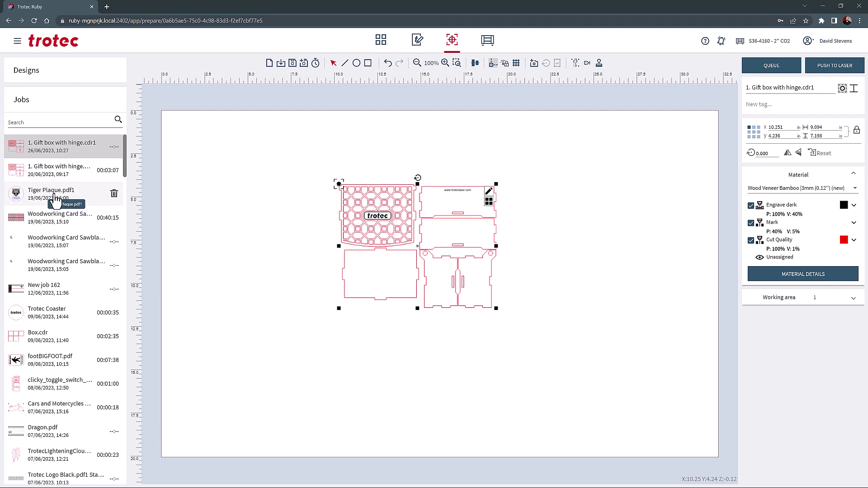
Save the gift-box changes, switch to the Tiger Plaque.pdf1 job, and select then deselect the tiger design.
left_click(54, 199)
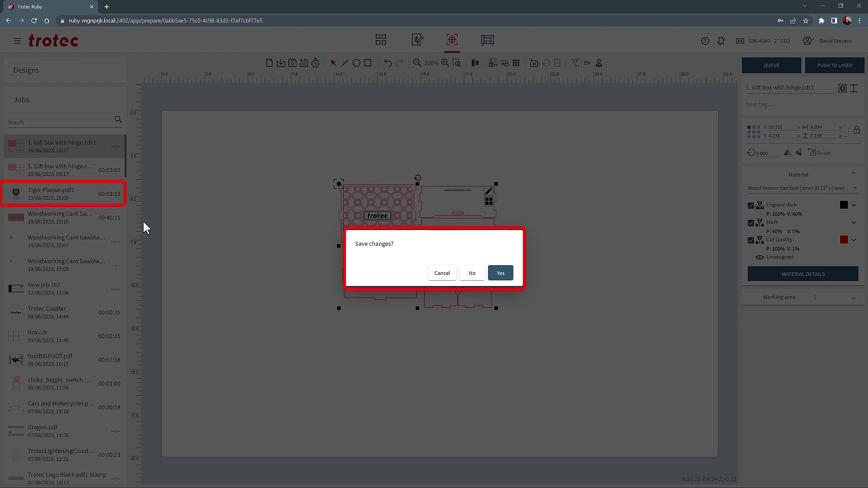
left_click(502, 275)
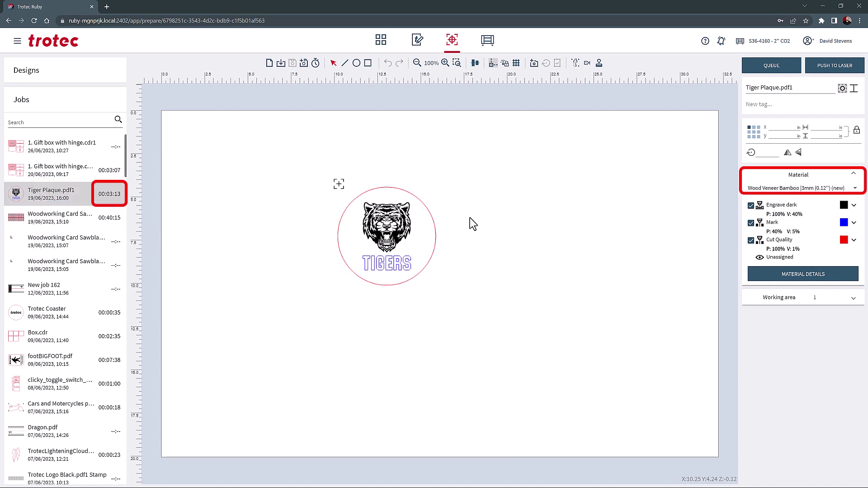
left_click(358, 234)
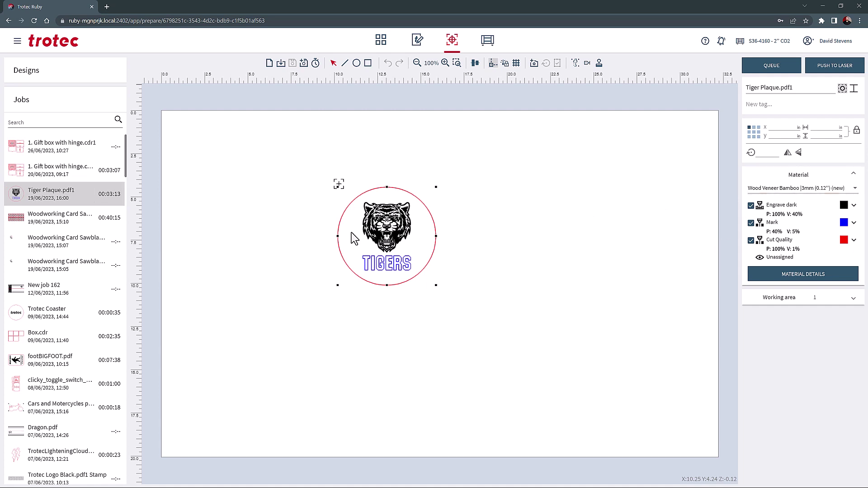
left_click(293, 235)
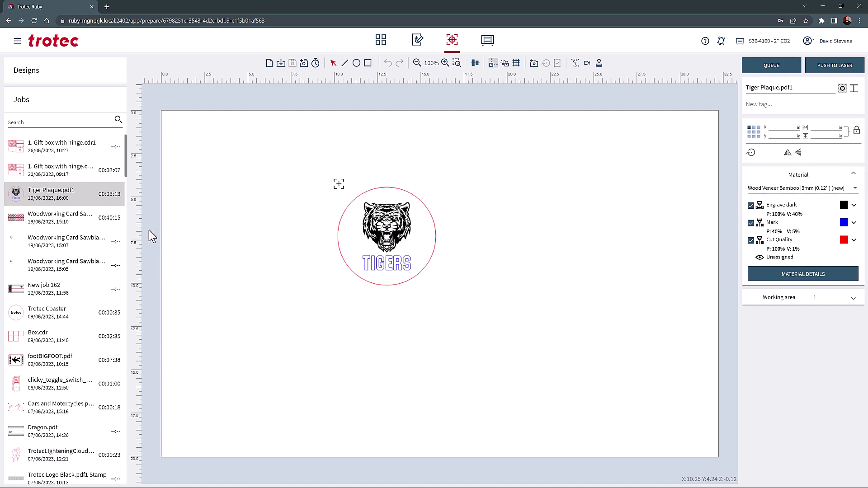
left_click(109, 203)
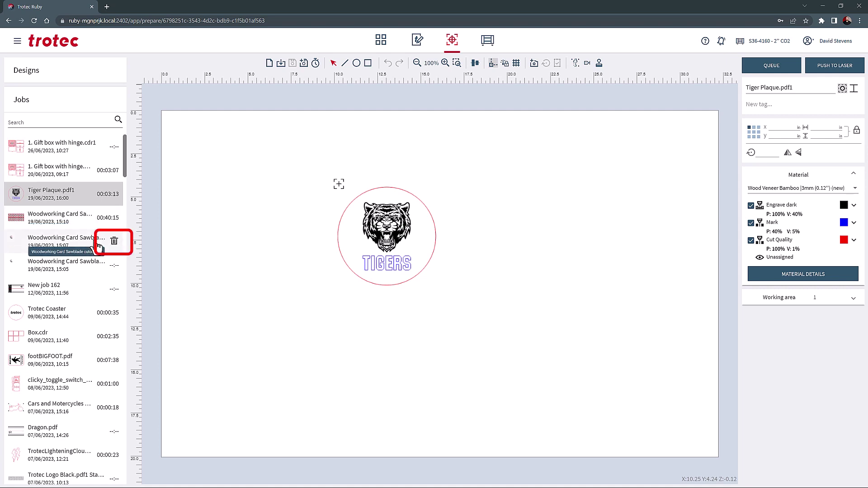
Delete the Woodworking Card Sawblade cutout.ai1 job, then search the jobs for 'box' and clear the search.
left_click(114, 240)
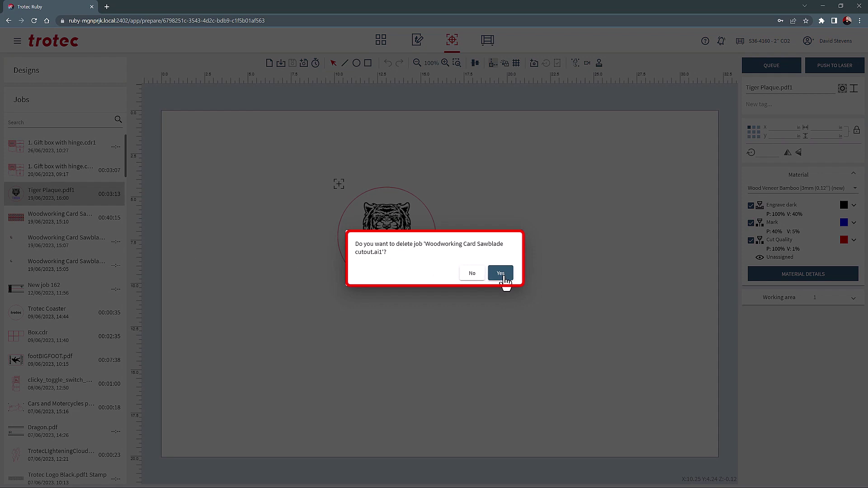
left_click(497, 273)
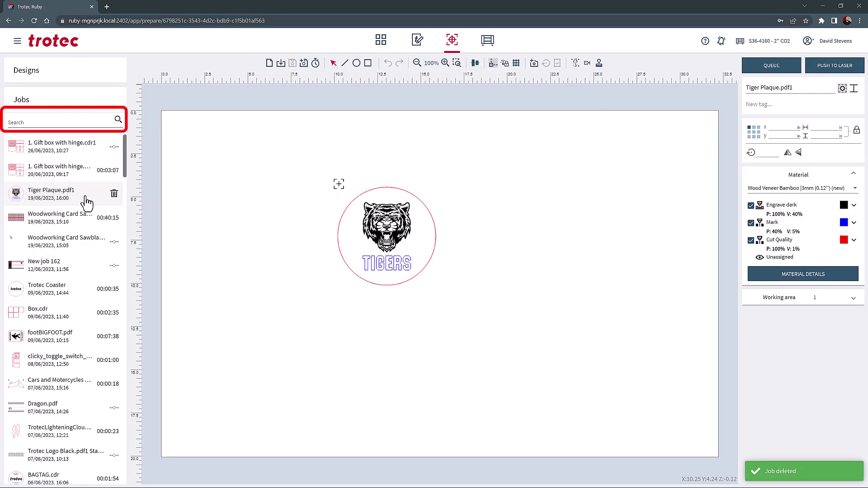
left_click(39, 121)
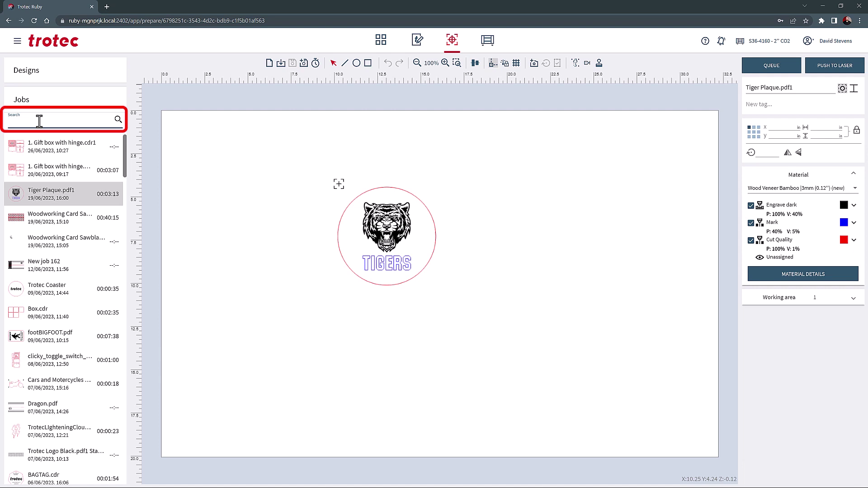
type("box")
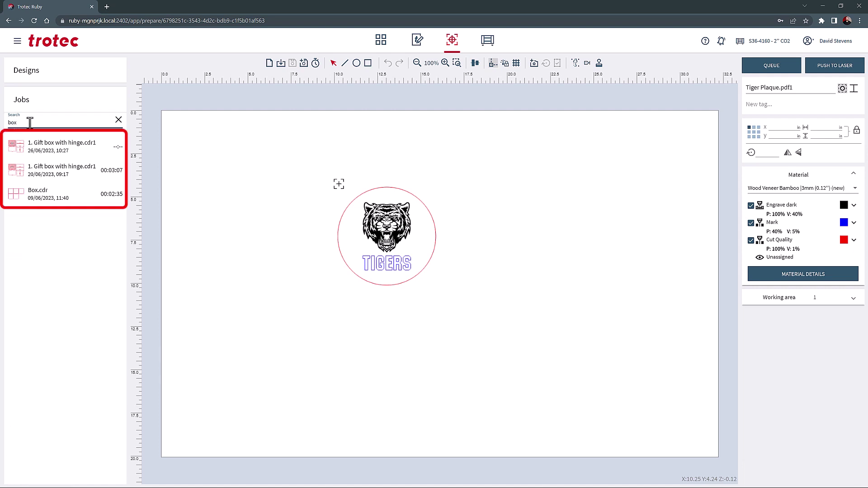
left_click(118, 120)
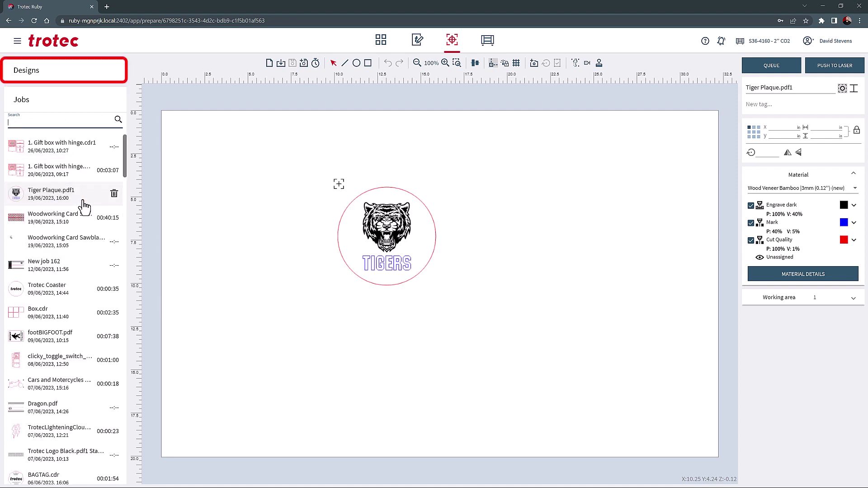
Add Logo bk.png at the bed's upper left and BIRD- PNG.png right of the tiger.
left_click(74, 189)
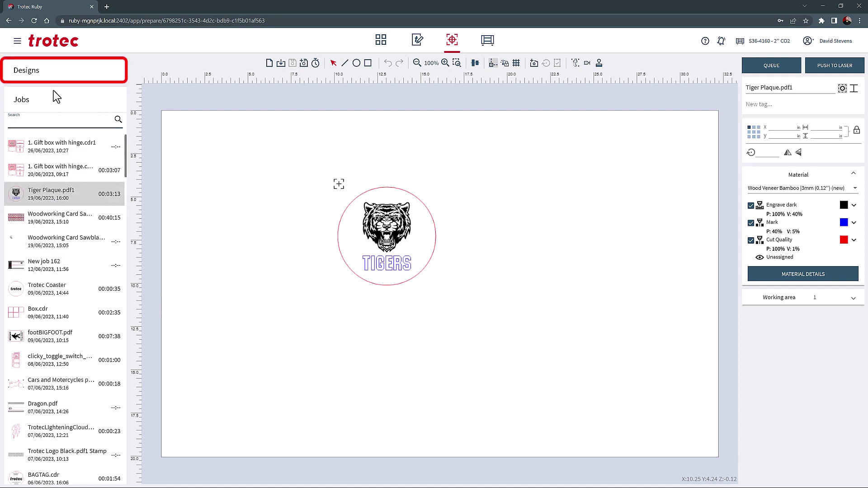
left_click(55, 82)
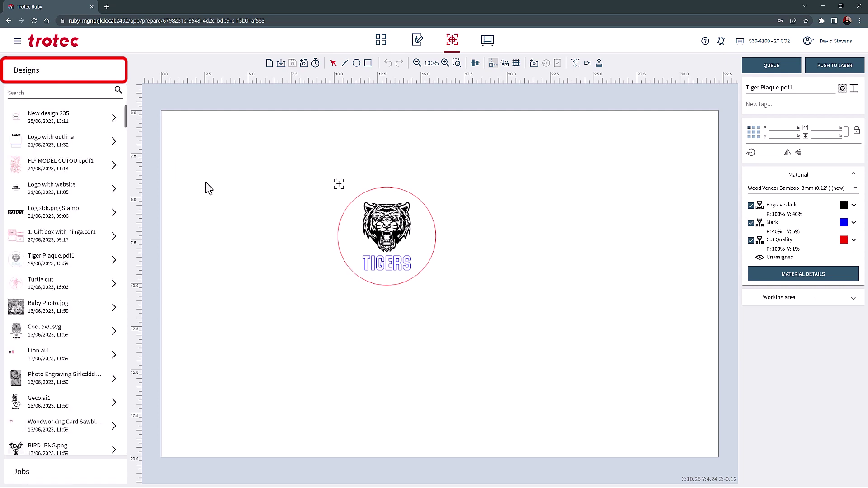
scroll(72, 190, "down", 5)
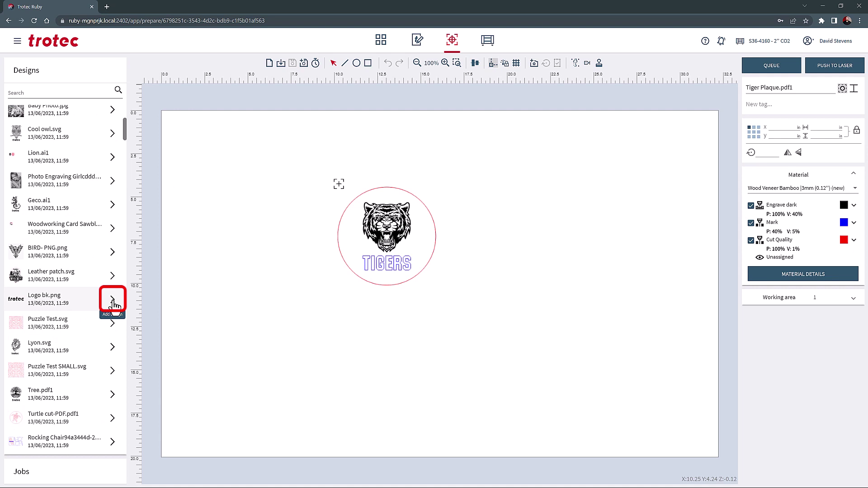
left_click(114, 300)
left_click_drag(172, 144, 200, 166)
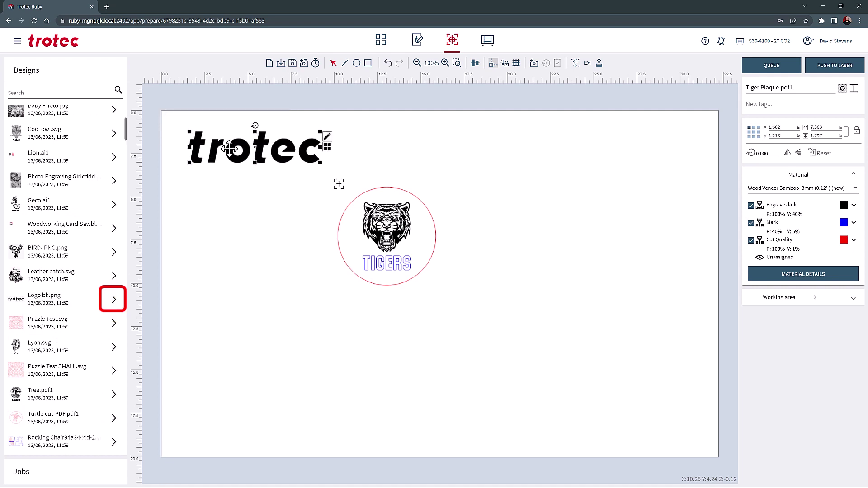
left_click(114, 252)
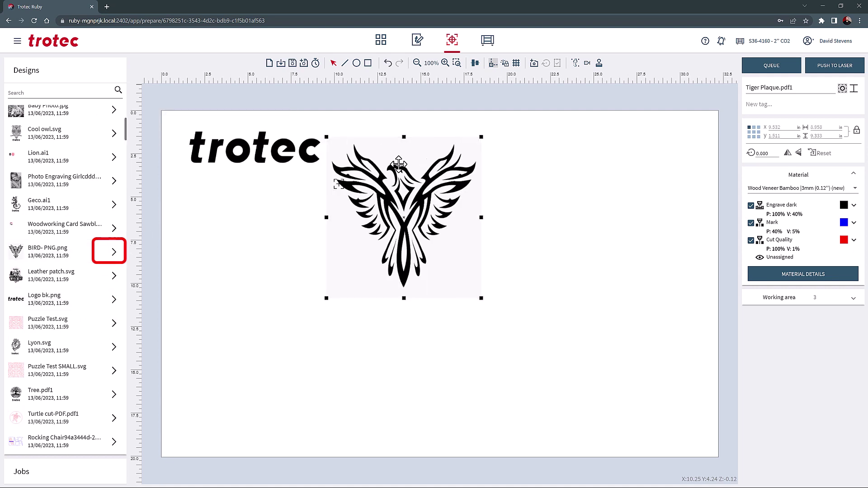
left_click_drag(354, 129, 476, 149)
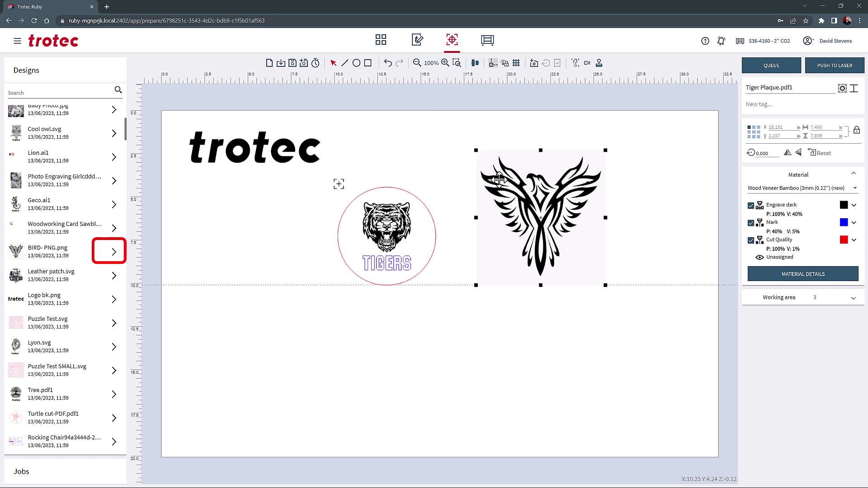
Search the designs for 'tree' and place Tree.pdf1 left of the tiger.
scroll(36, 94, "down", 1)
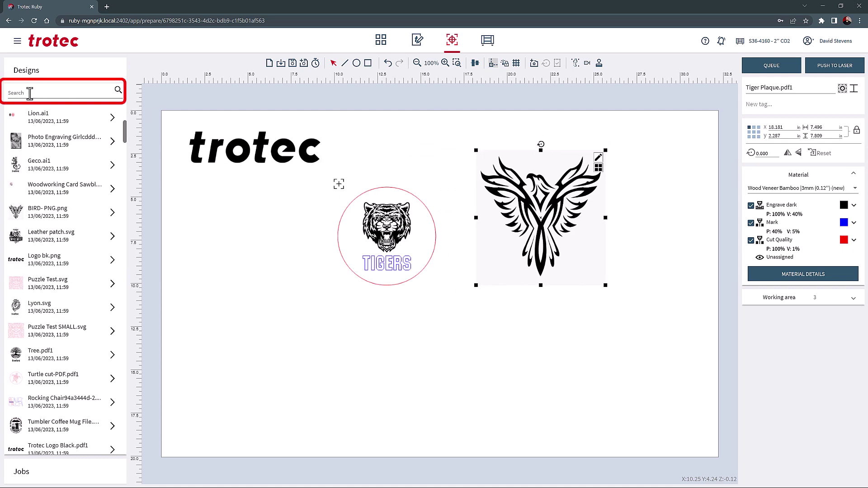
left_click(29, 93)
type("tree")
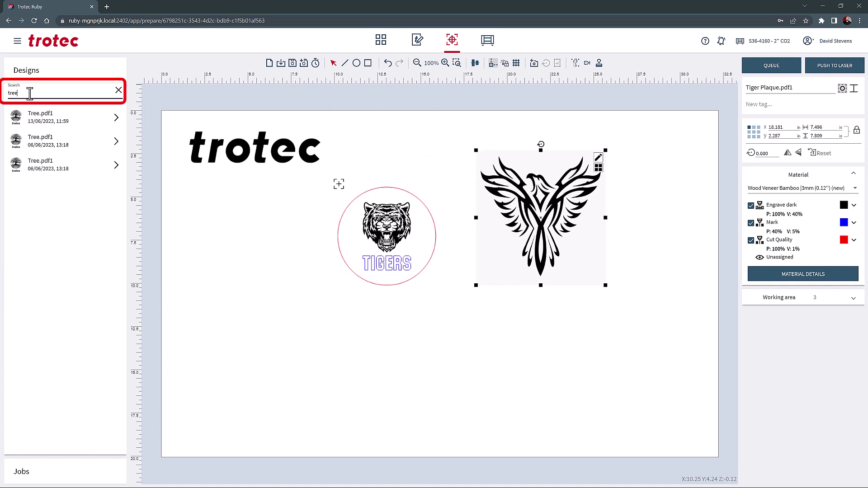
left_click_drag(116, 119, 288, 233)
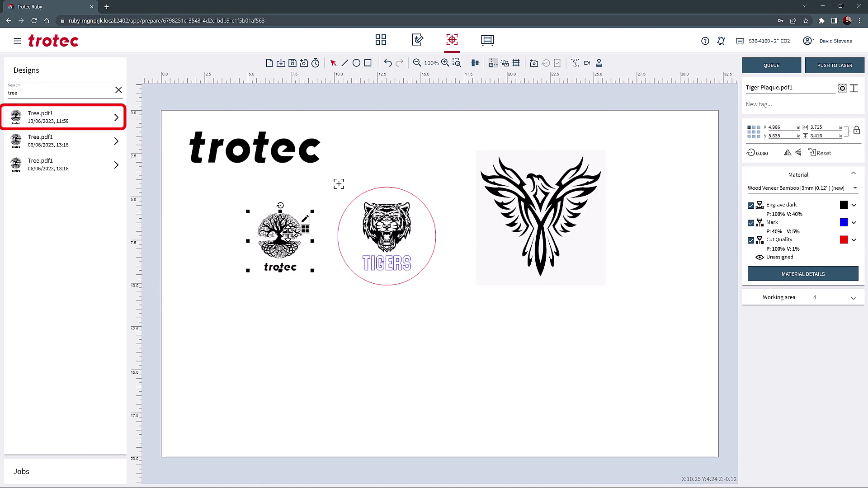
Clear the design search, return to Jobs, and start New job 121, saving Tiger Plaque's changes.
left_click(118, 90)
left_click(104, 73)
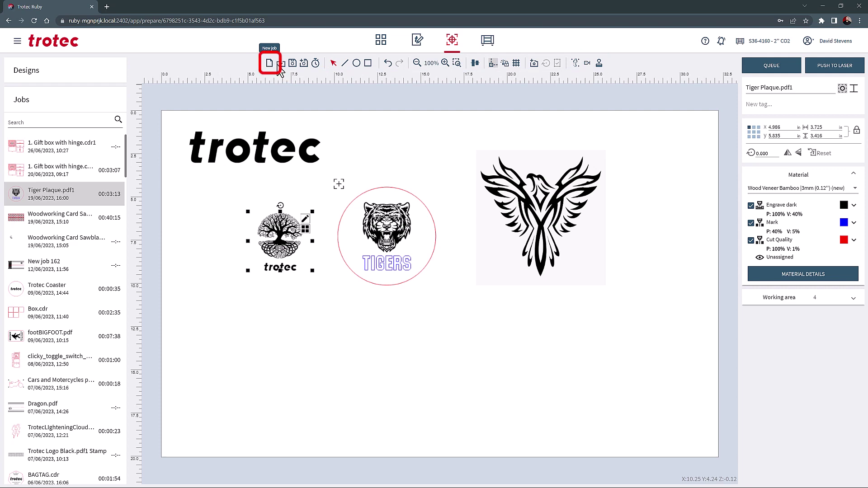
left_click(269, 66)
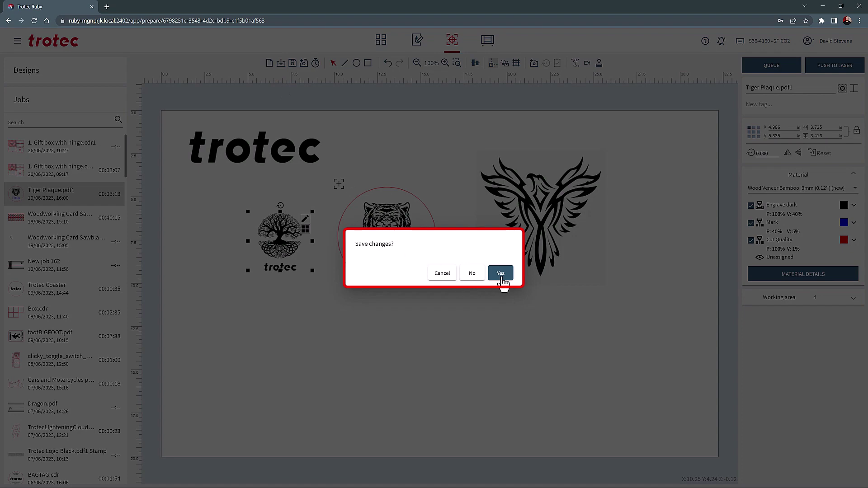
left_click(471, 280)
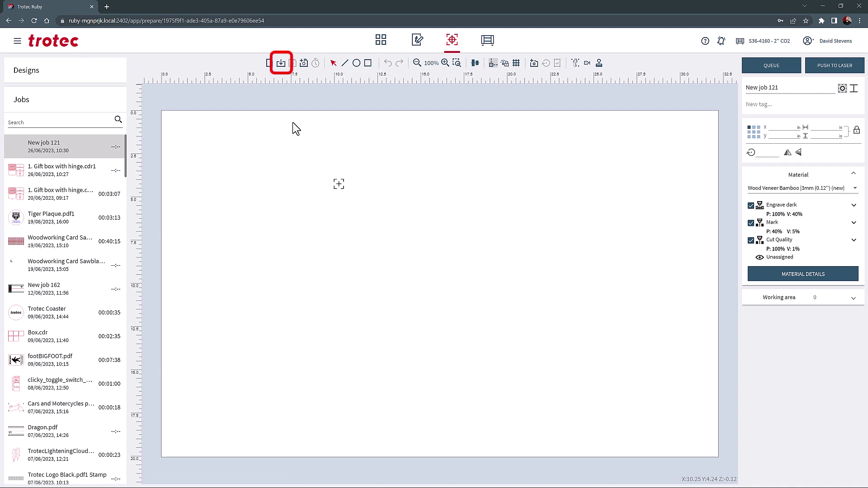
Import Leather patch.svg and place the Wild West patch (2.775 × 3.157 in) slightly in from the top-left corner.
left_click(282, 66)
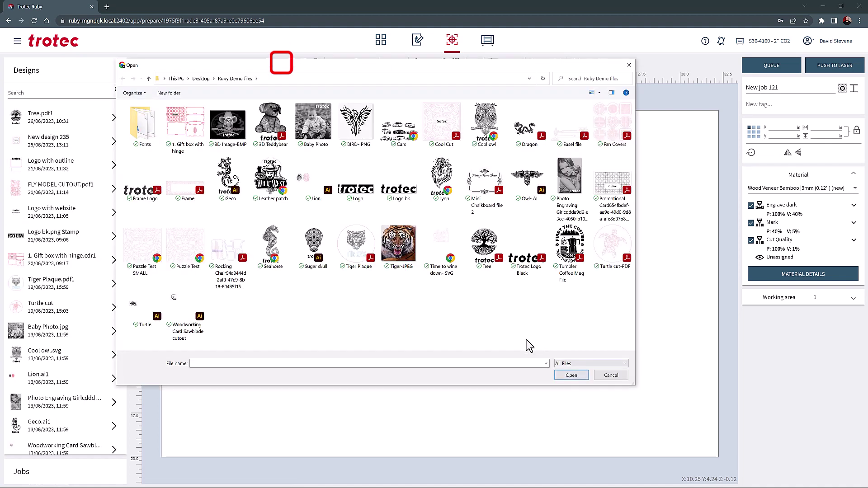
left_click(273, 185)
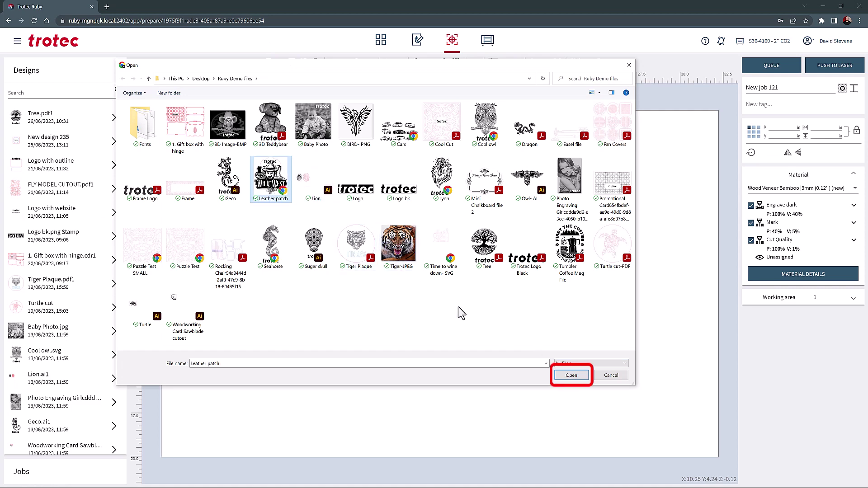
left_click(571, 375)
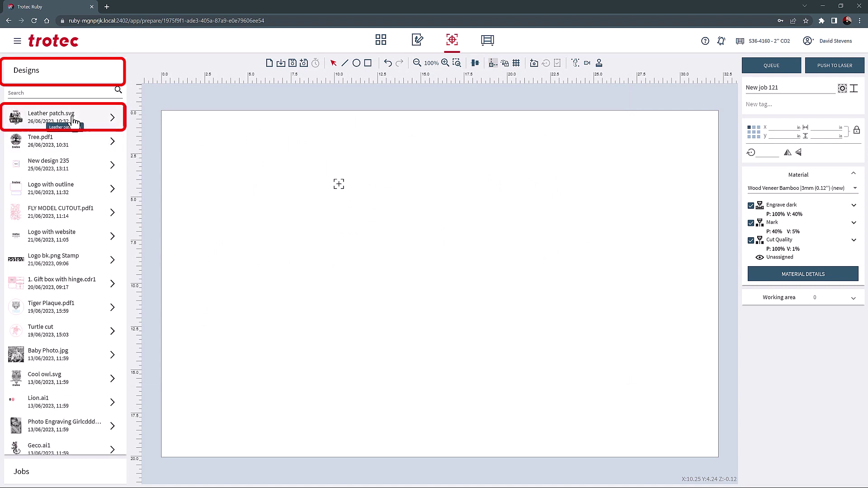
left_click(112, 121)
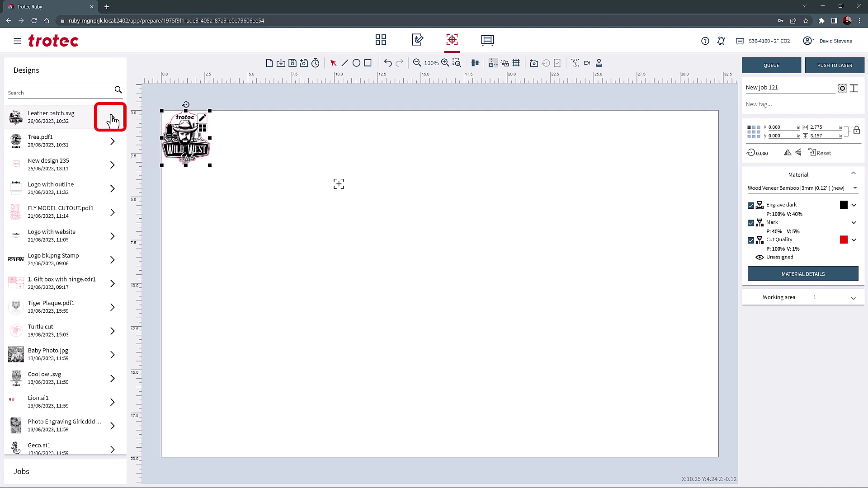
left_click_drag(213, 146, 256, 167)
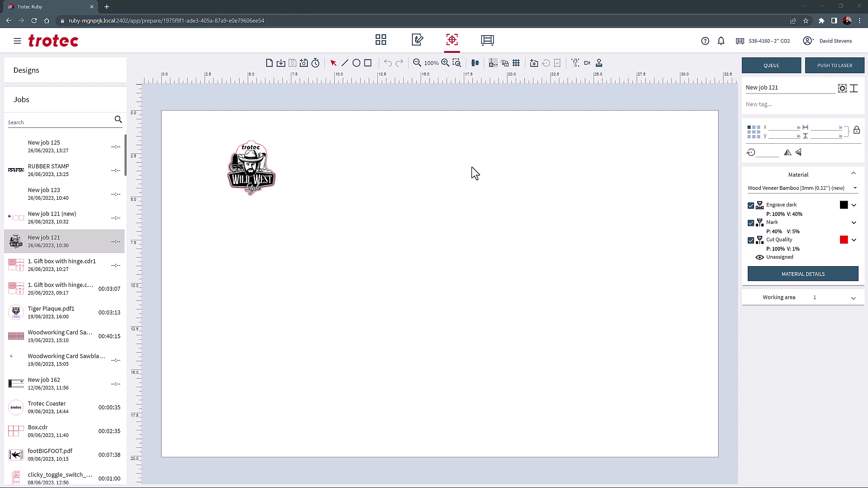
Drag the Tree file from Explorer into the job, then delete it from the sheet.
left_click(840, 6)
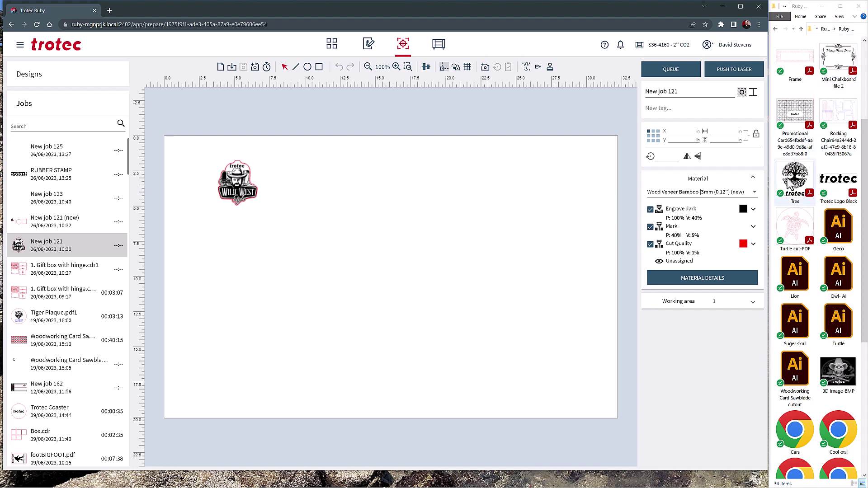
left_click_drag(788, 183, 332, 207)
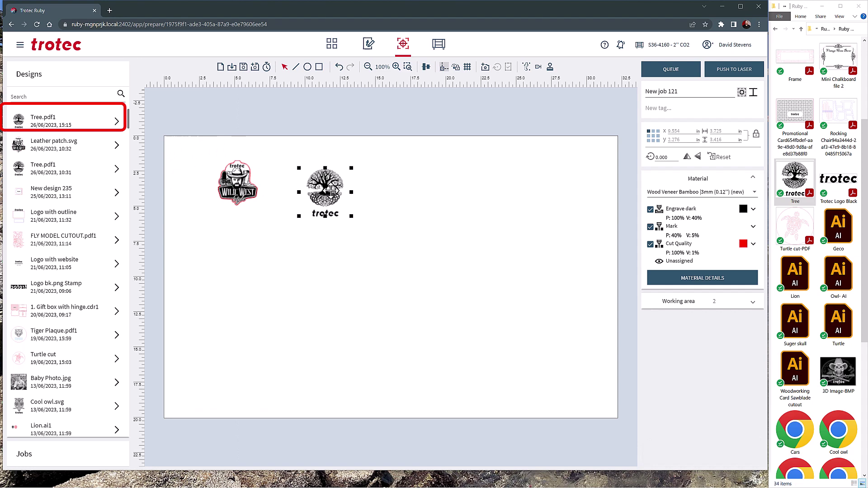
key("Delete")
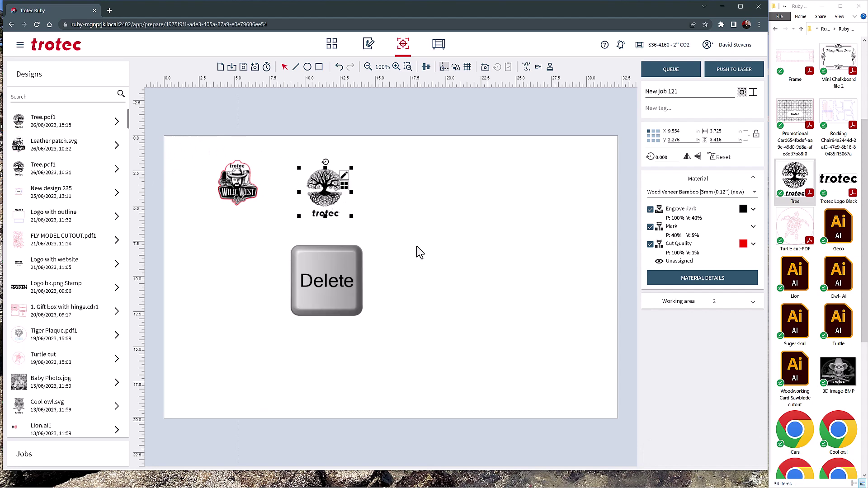
left_click(741, 8)
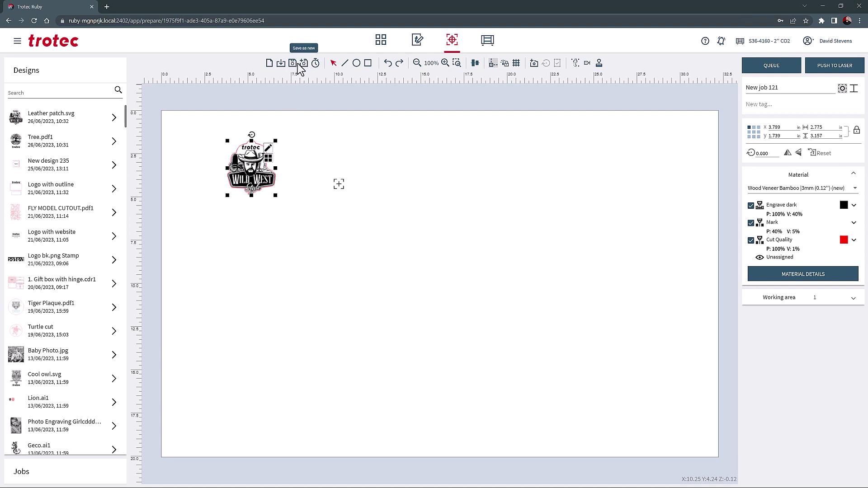
Save New job 121, then create the copy New job 121 (new).
left_click(293, 65)
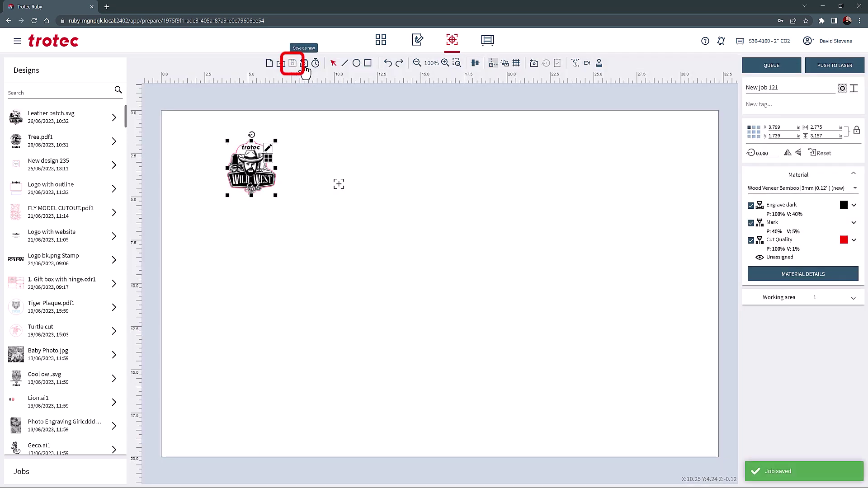
left_click(304, 63)
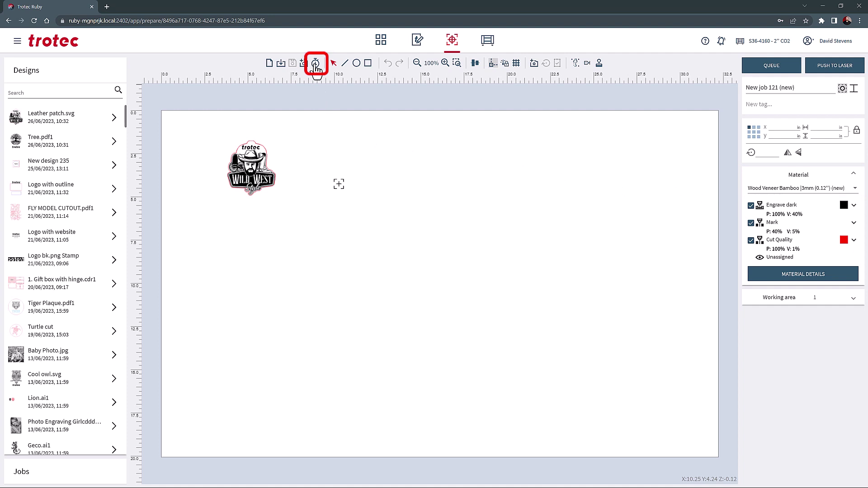
Calculate the 00:02:52 job time and move the Wild West patch to X 1.077, Y 1.079 in.
left_click(315, 64)
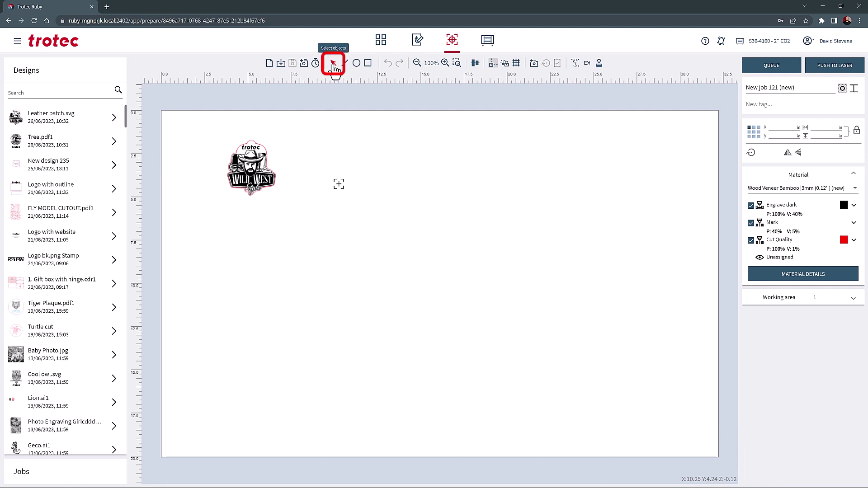
left_click(254, 147)
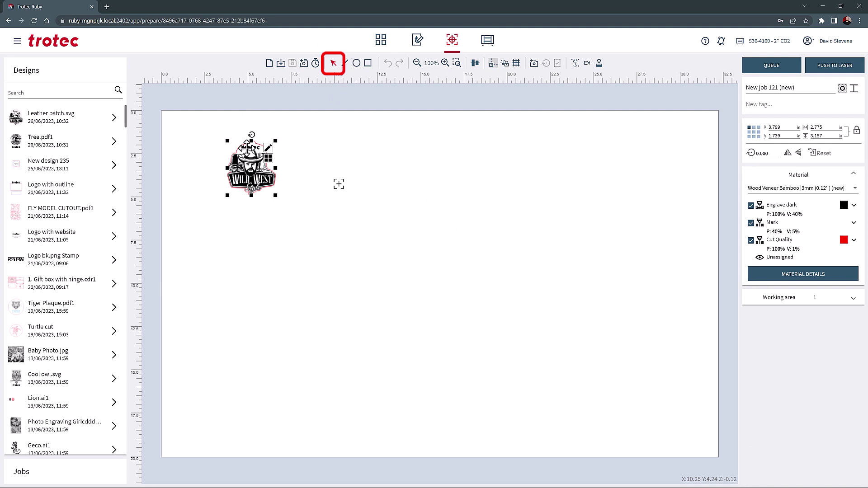
left_click_drag(254, 148, 219, 137)
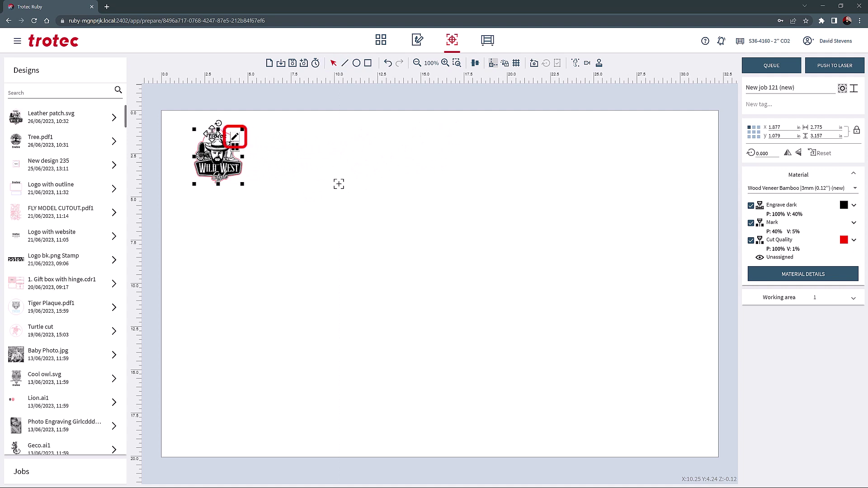
Delete the trotec lettering from the Leather patch.svg design and update it in New job 121.
left_click(235, 137)
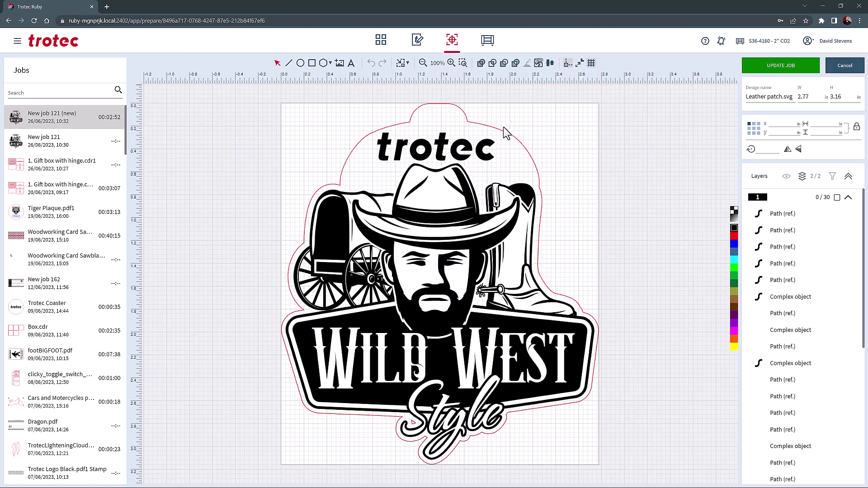
left_click(477, 134)
left_click(343, 137)
left_click_drag(332, 136, 548, 170)
key("Delete")
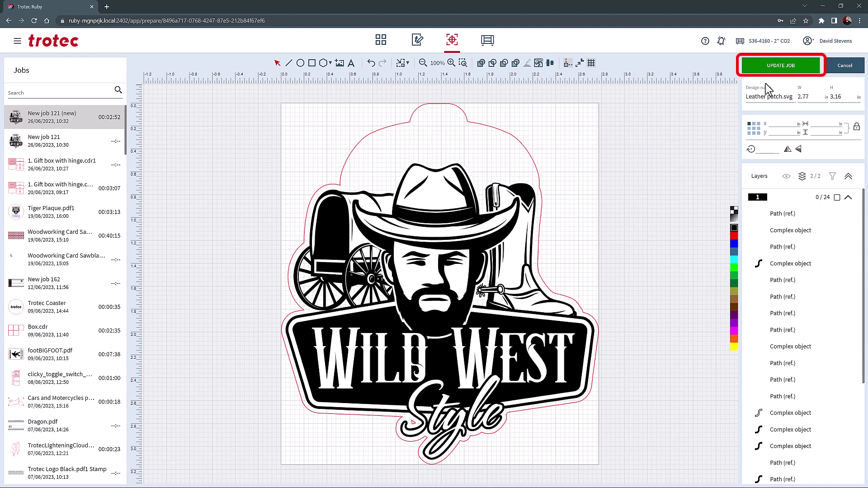
left_click(776, 72)
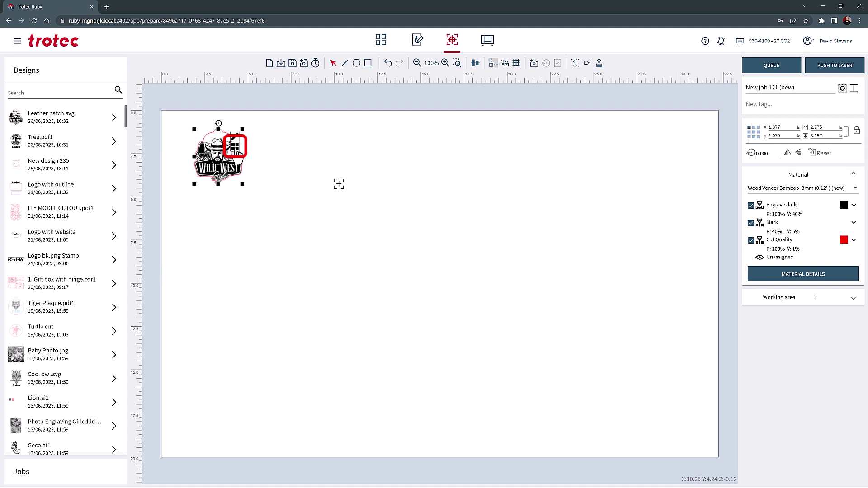
Set the Wild West logo's array to 7 × 3, giving 21 copies with 0.000 spacing.
left_click(235, 148)
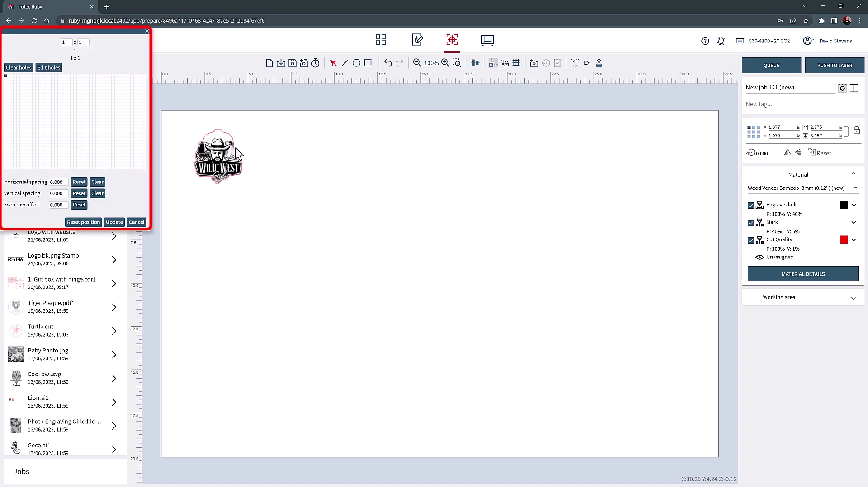
left_click(21, 88)
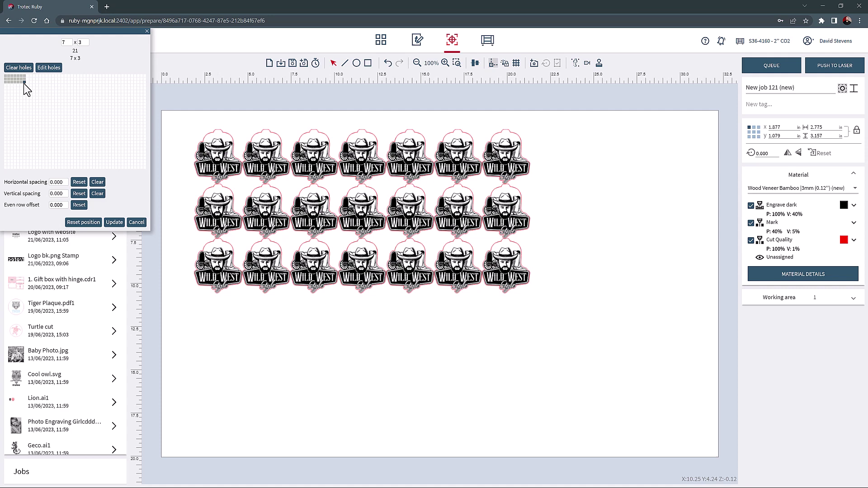
left_click(23, 83)
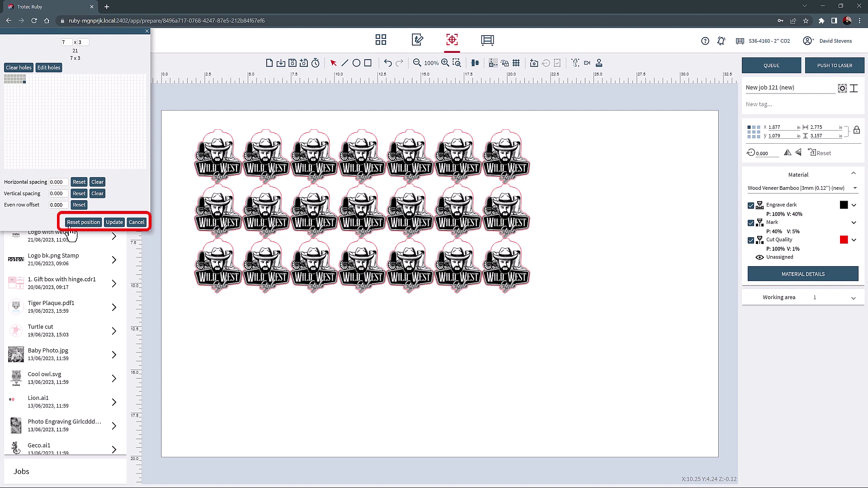
Apply the 7 × 3 array, then reset it to 1 × 1, leaving one 2.775 × 3.157-inch patch.
left_click(115, 223)
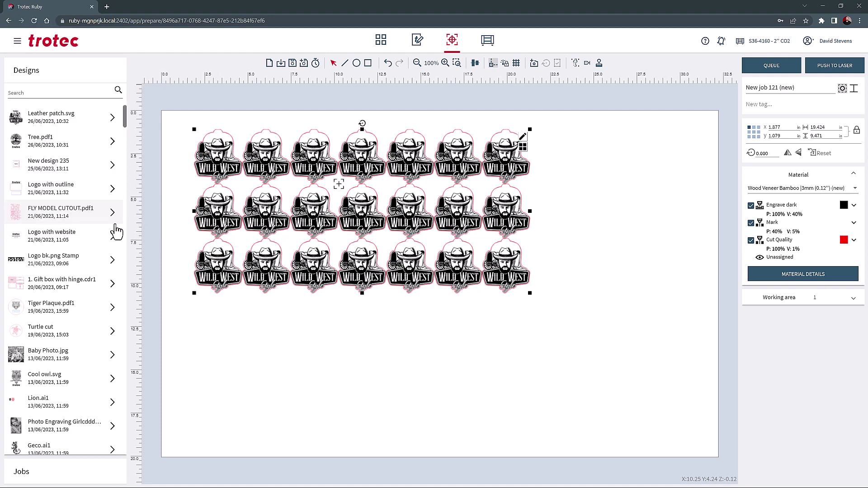
left_click(241, 117)
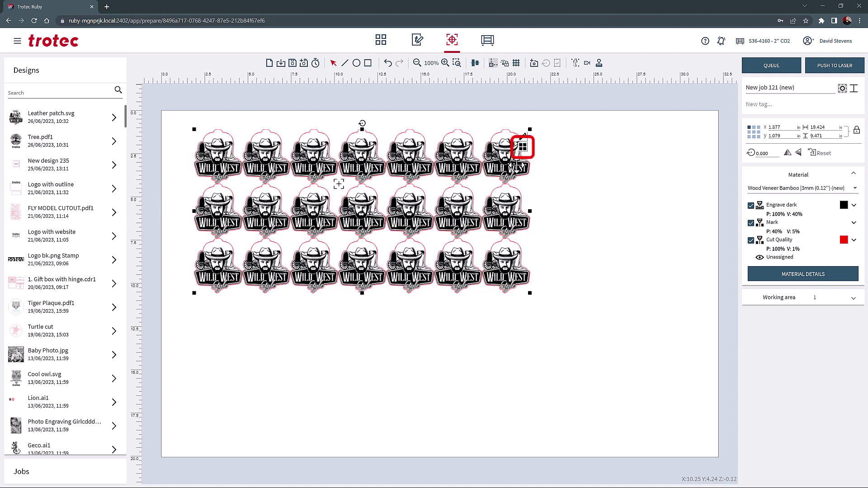
left_click(523, 147)
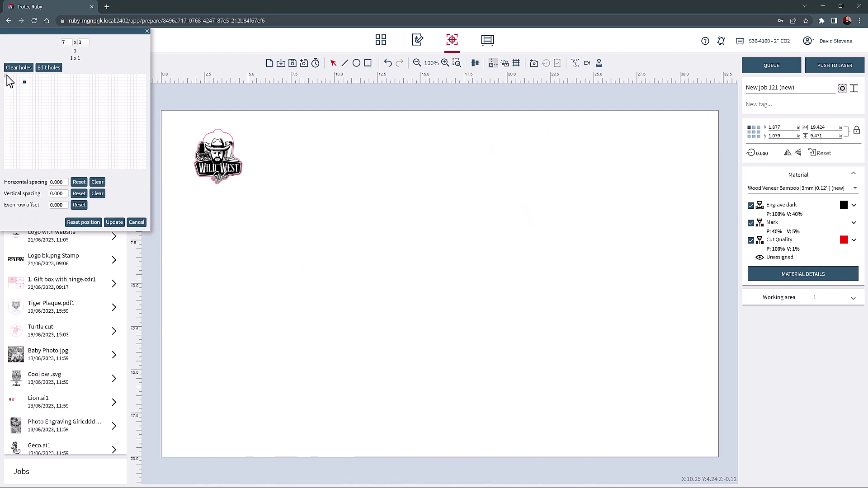
left_click(116, 223)
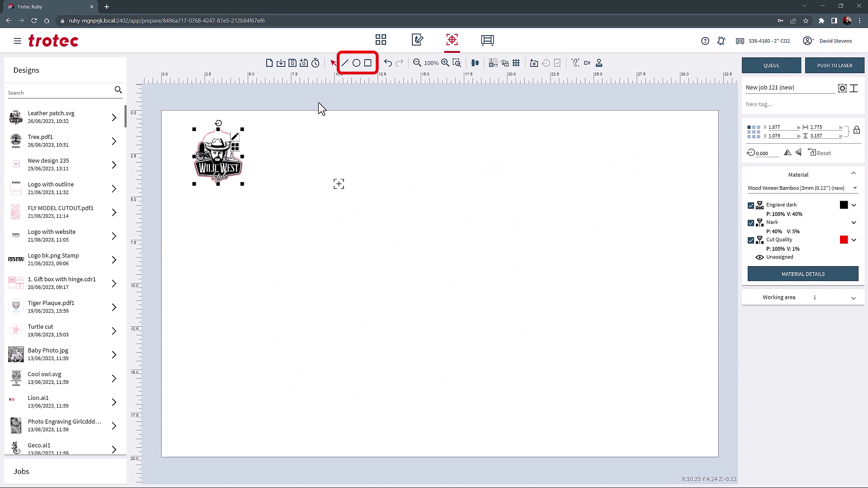
Draw a vertical line, a 4.852-inch circle and a 4.829-inch square beside the Wild West patch.
left_click(345, 64)
left_click_drag(283, 147, 283, 192)
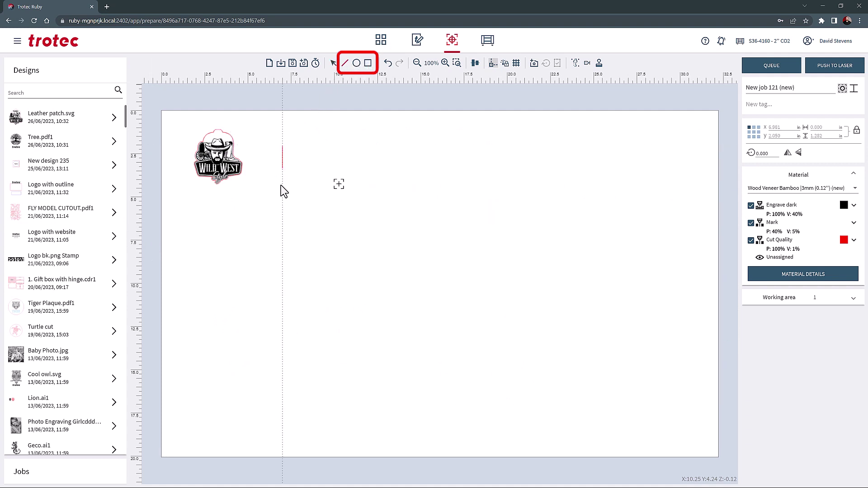
left_click_drag(280, 235, 282, 235)
left_click(355, 65)
left_click_drag(292, 151, 365, 233)
left_click(367, 63)
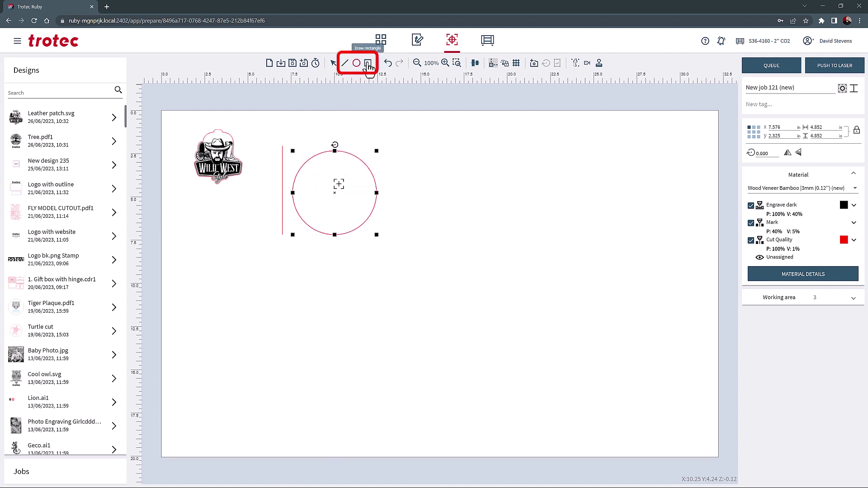
left_click_drag(391, 146, 455, 231)
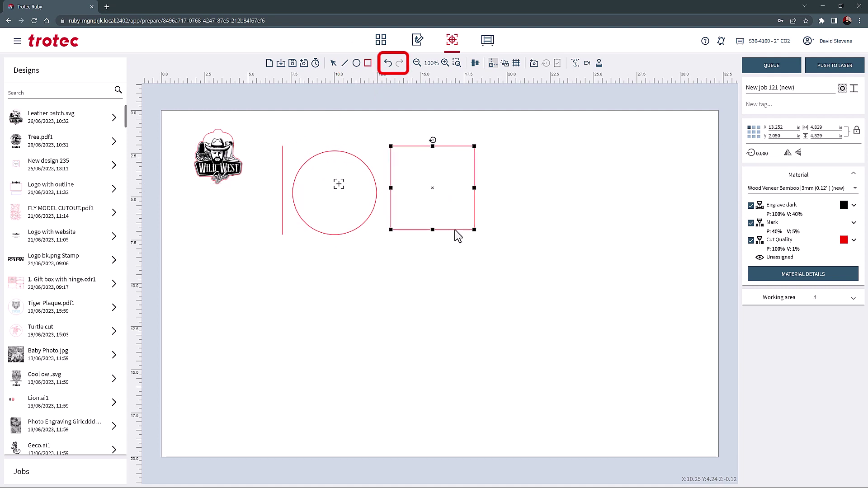
Undo the square and circle, then redo both to restore them.
left_click(387, 63)
left_click(388, 64)
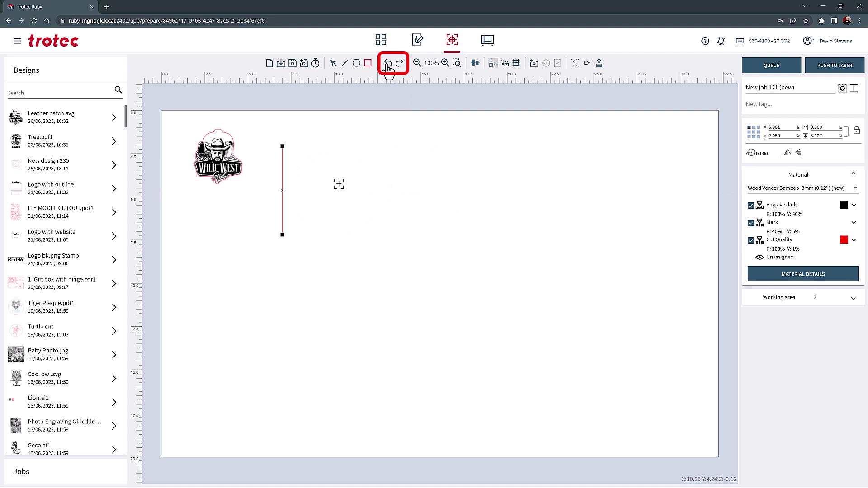
left_click(399, 63)
left_click(399, 64)
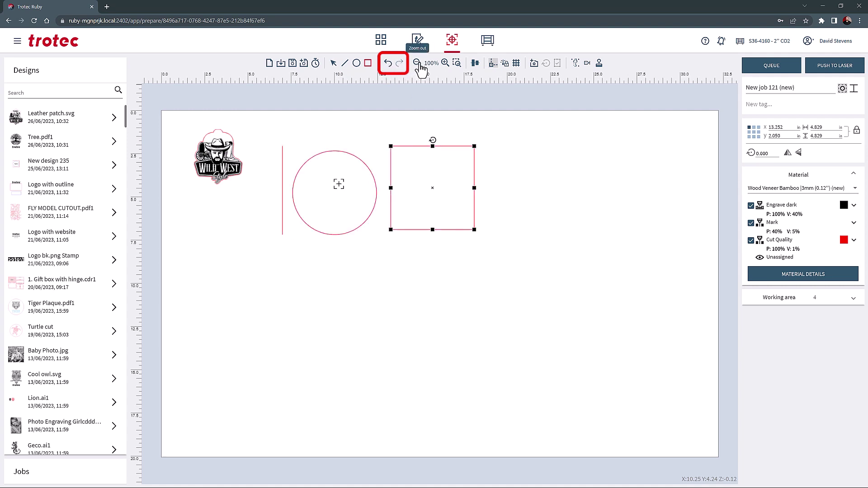
Zoom out, reset to 100% to show the whole work area, and zoom in on the logo.
left_click(418, 64)
left_click(443, 63)
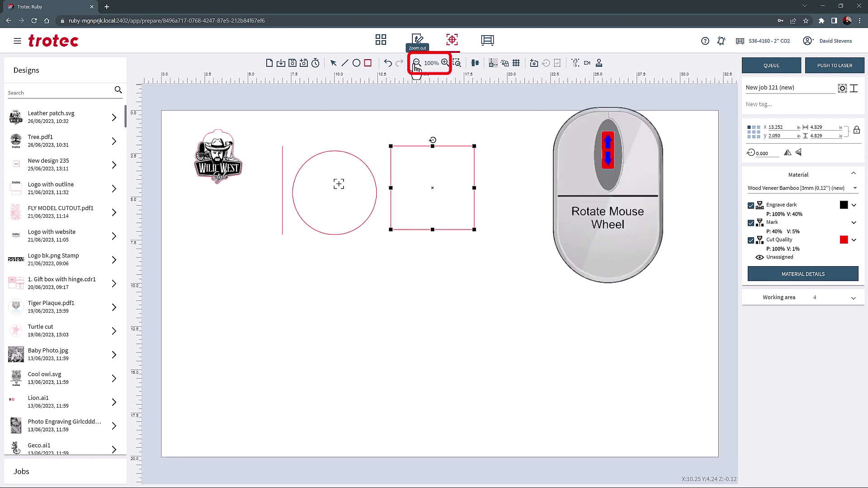
scroll(383, 145, "down", 2)
scroll(383, 149, "down", 3)
scroll(380, 163, "up", 5)
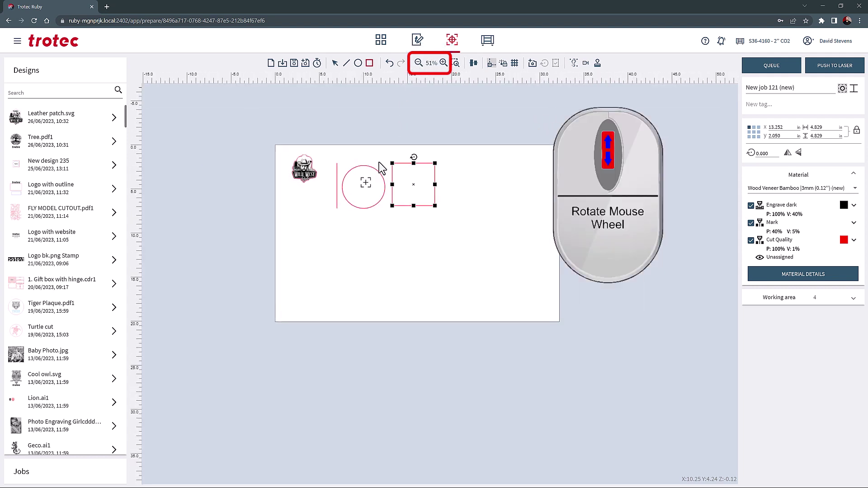
scroll(390, 137, "up", 3)
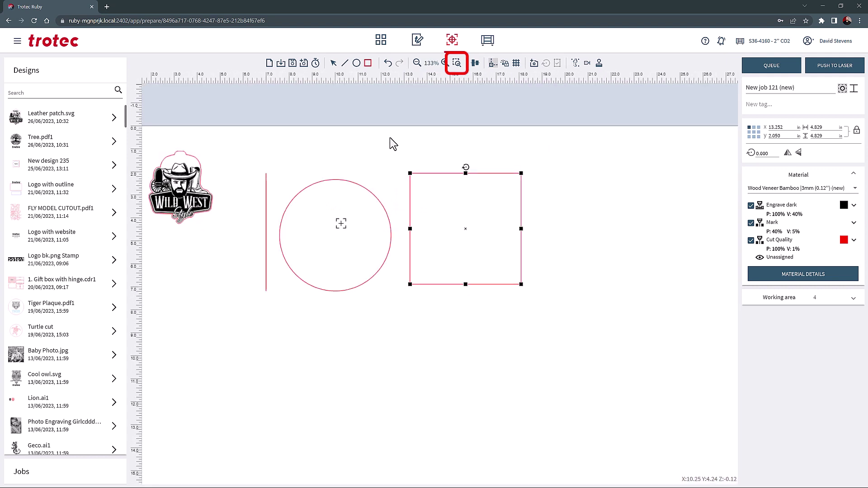
left_click(431, 65)
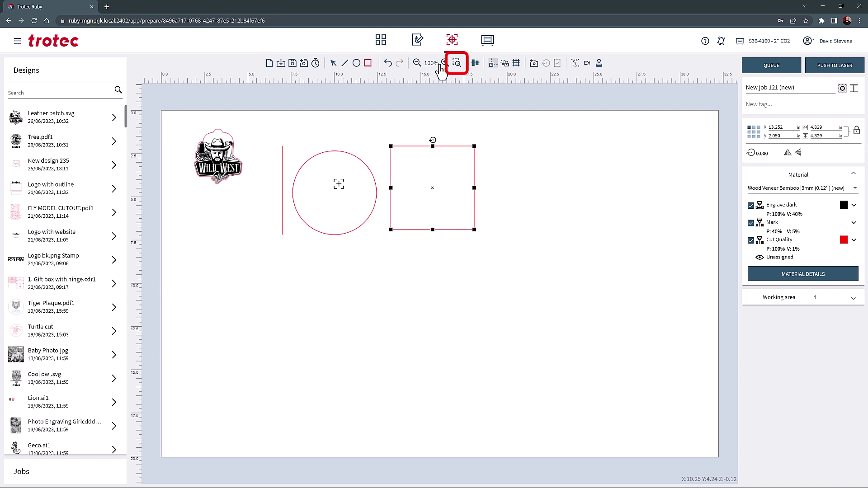
left_click_drag(190, 129, 251, 196)
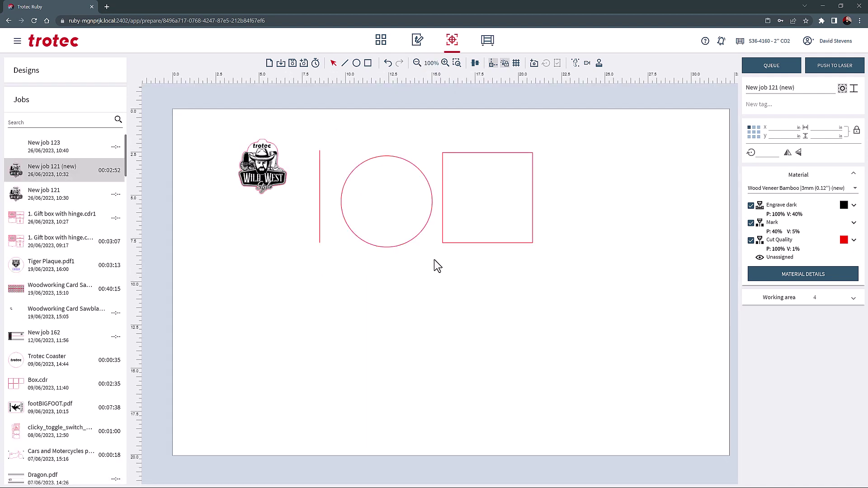
key("space")
mouse_move(428, 263)
left_mouse_down()
mouse_move(446, 280)
mouse_move(480, 269)
mouse_move(457, 226)
mouse_move(399, 230)
mouse_move(378, 271)
mouse_move(402, 295)
mouse_move(593, 299)
mouse_move(474, 312)
mouse_move(429, 251)
left_mouse_up()
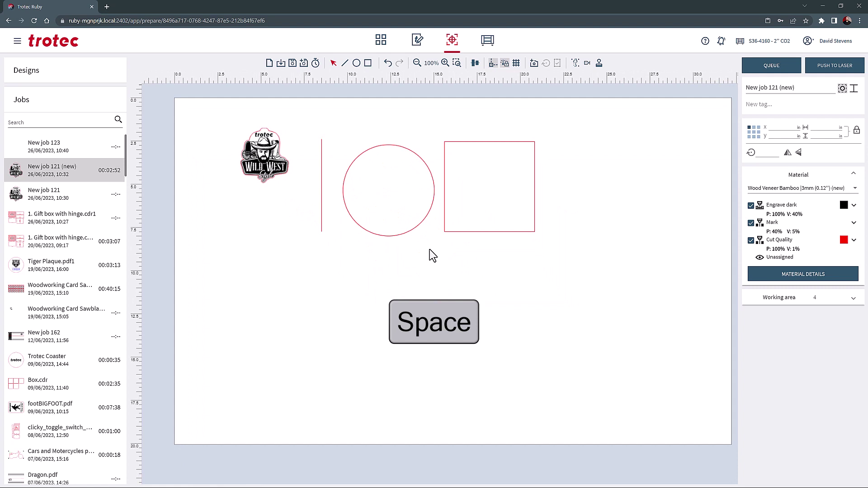
left_click_drag(260, 125, 495, 251)
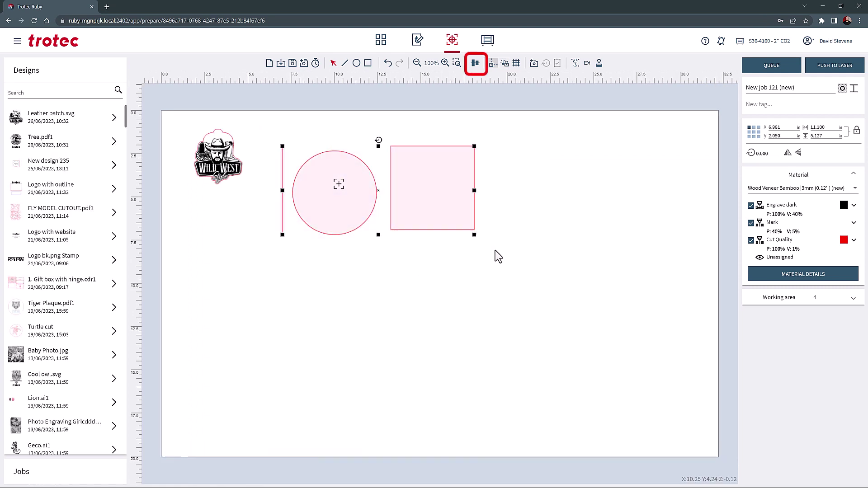
left_click(476, 63)
left_click(444, 83)
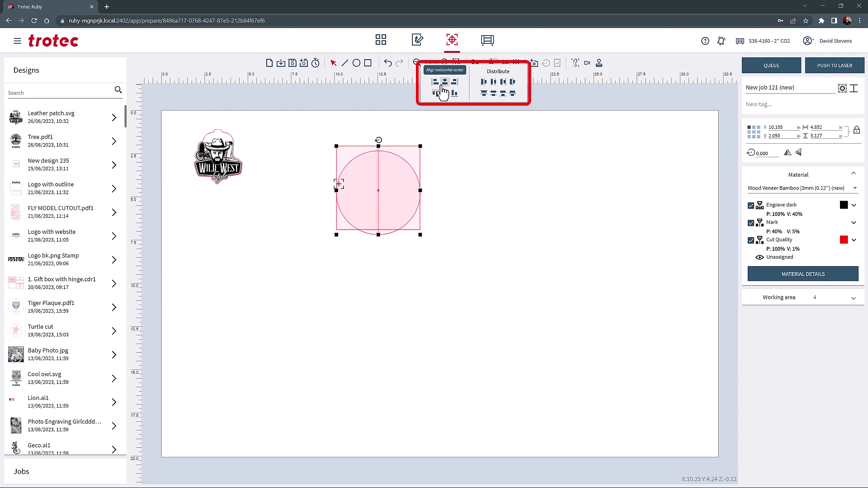
key("ctrl+z")
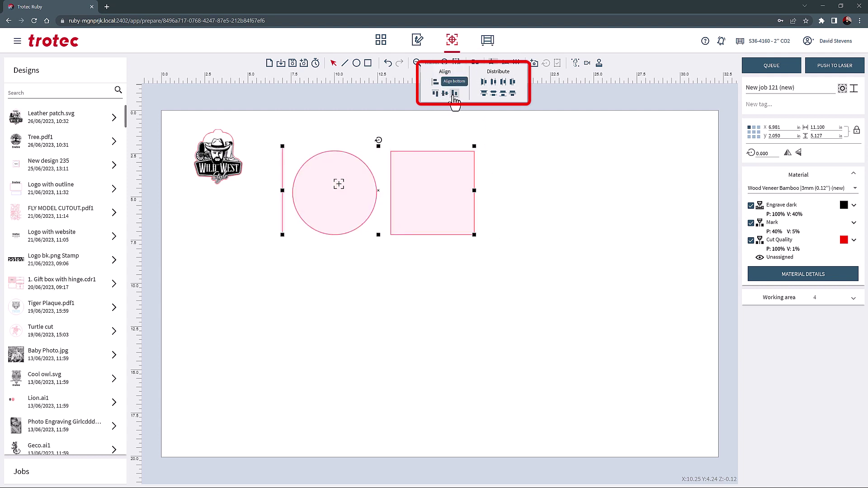
left_click(454, 95)
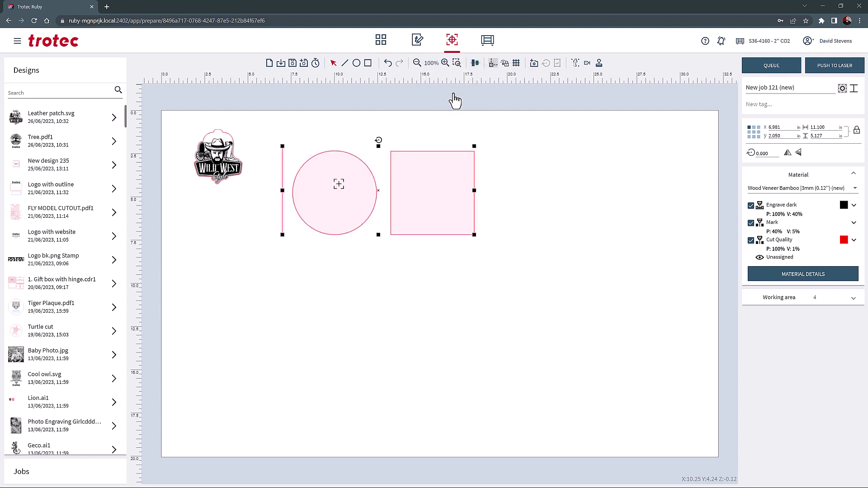
left_click(475, 63)
left_click(494, 81)
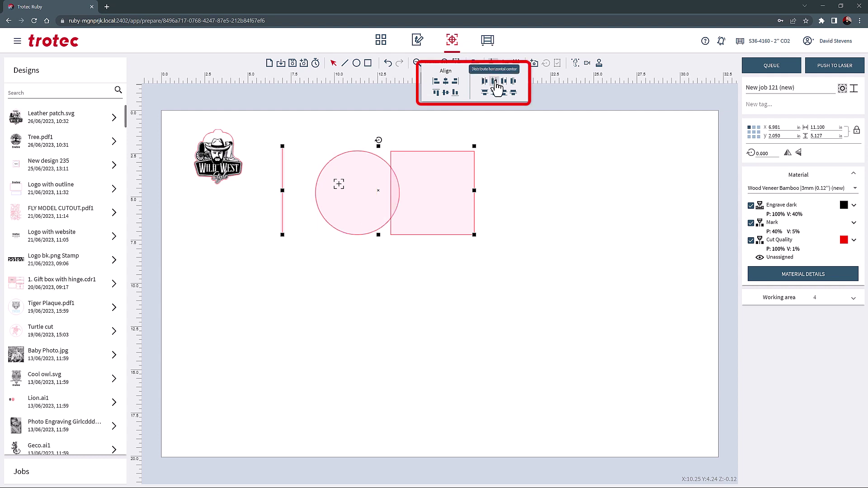
left_click(485, 81)
left_click(494, 82)
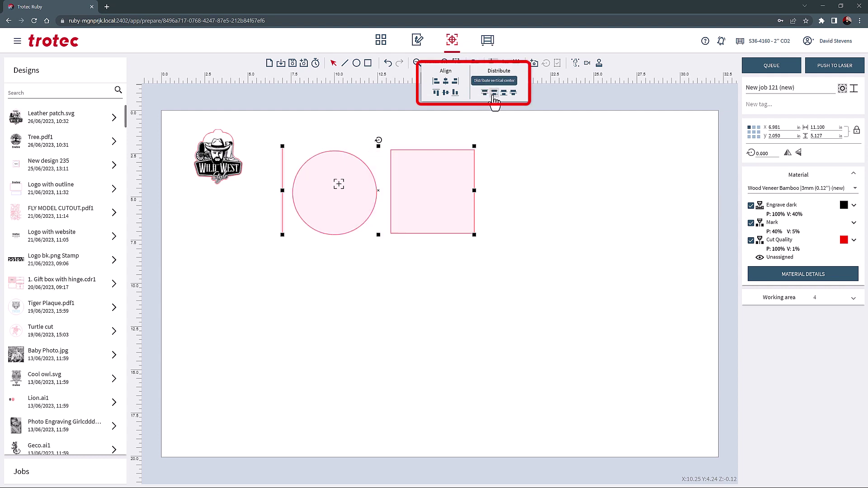
left_click(495, 83)
left_click(499, 89)
left_click(502, 95)
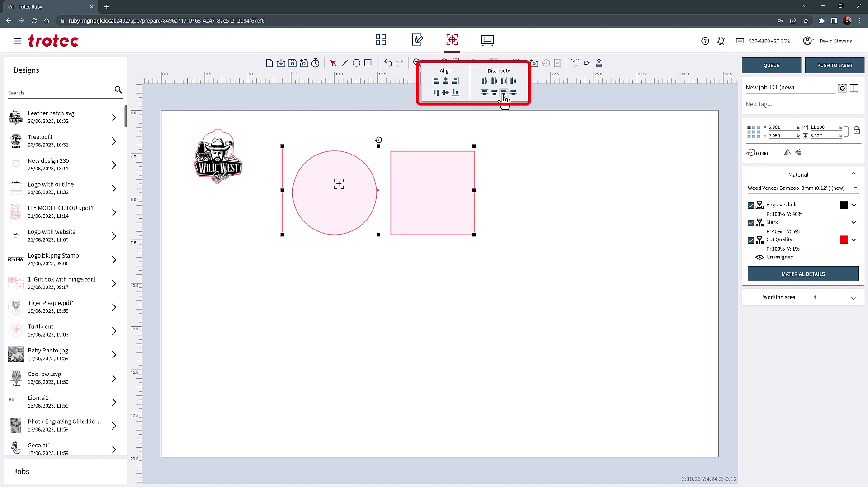
left_click(503, 94)
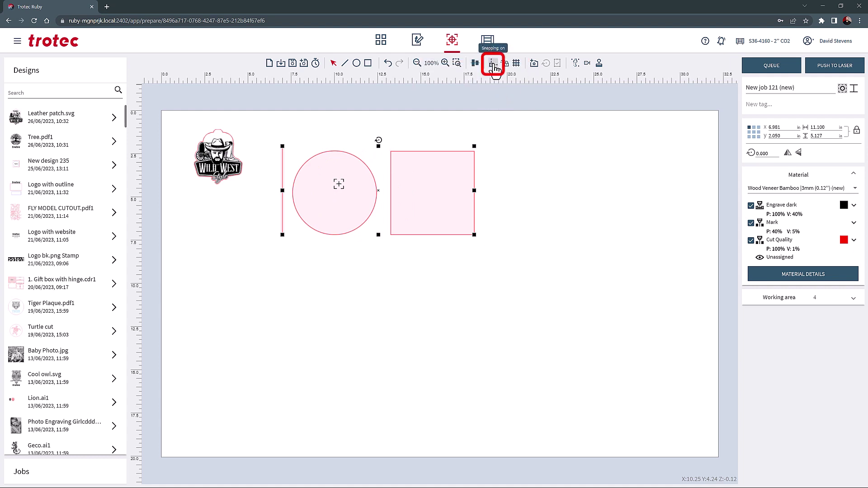
Snap the square into the circle's position and move the vertical line further right.
left_click(442, 167)
left_click_drag(419, 170, 335, 195)
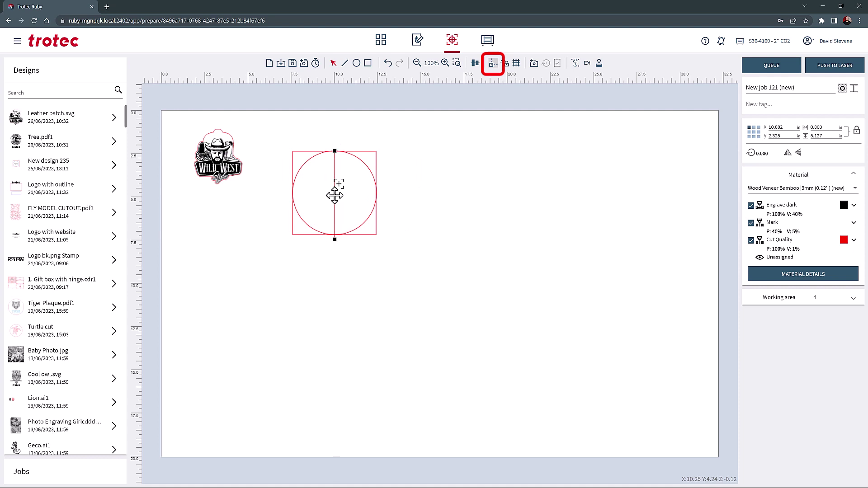
left_click(416, 180)
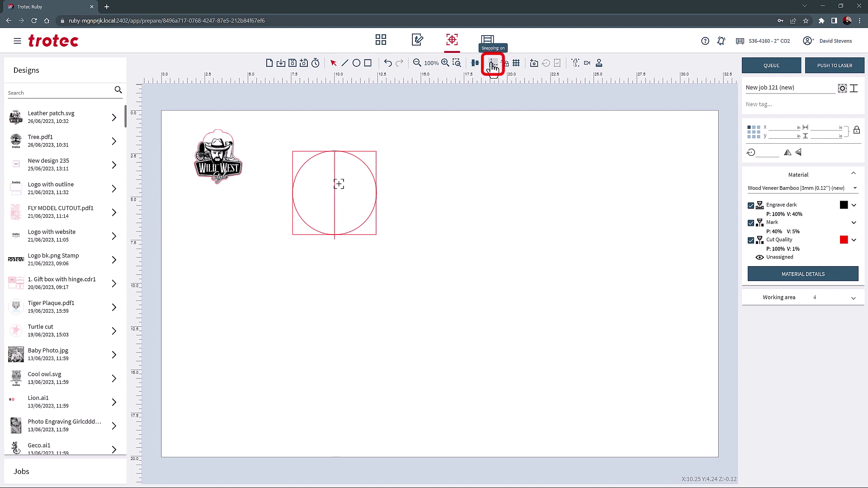
left_click_drag(333, 192, 486, 176)
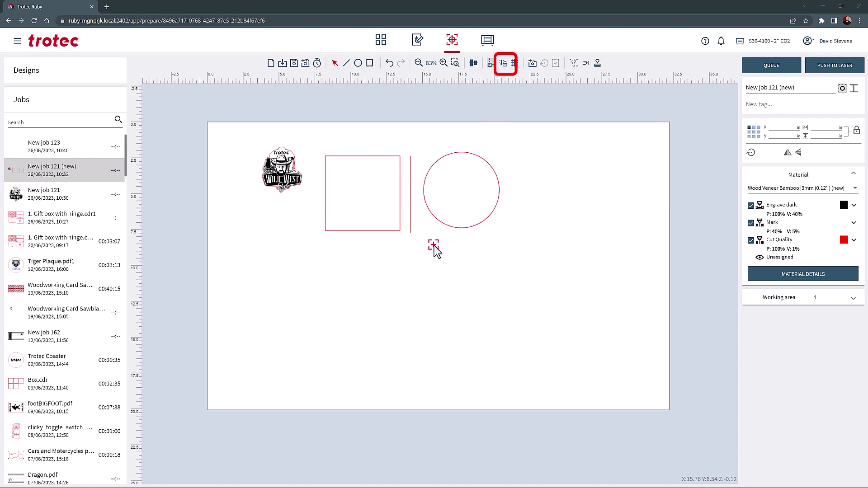
Place the laser-head position marker just below the line and circle, and lock it.
left_click_drag(434, 251, 499, 295)
left_click(504, 65)
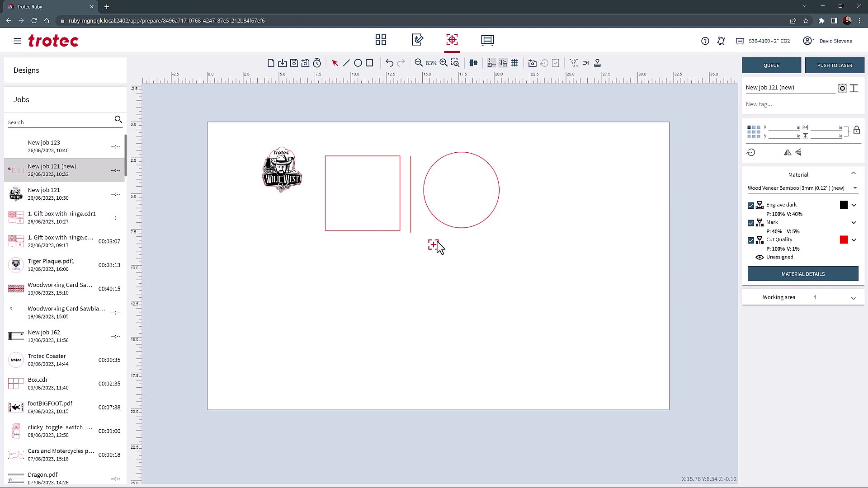
Toggle the grid on and off, then delete the patch, square, line and circle.
left_click(515, 64)
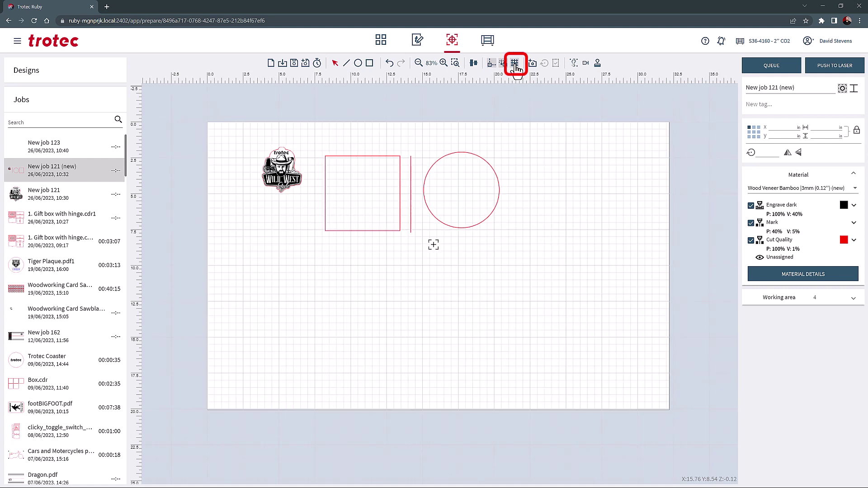
left_click(515, 67)
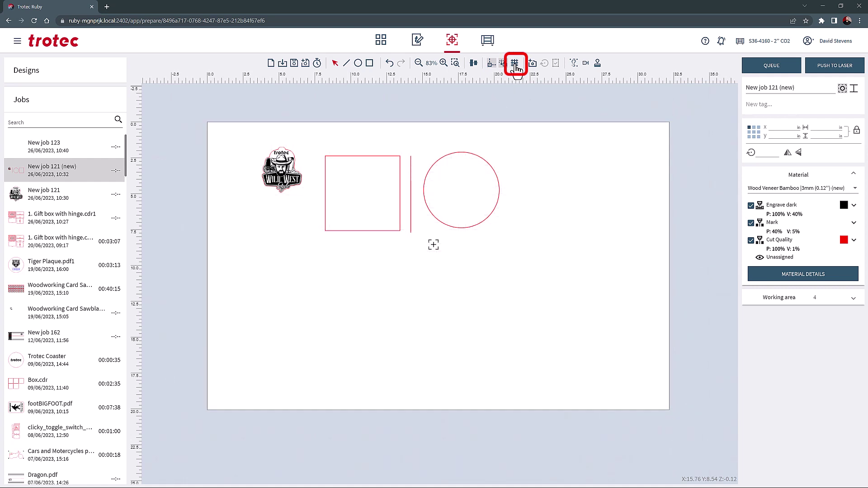
left_click_drag(226, 123, 535, 277)
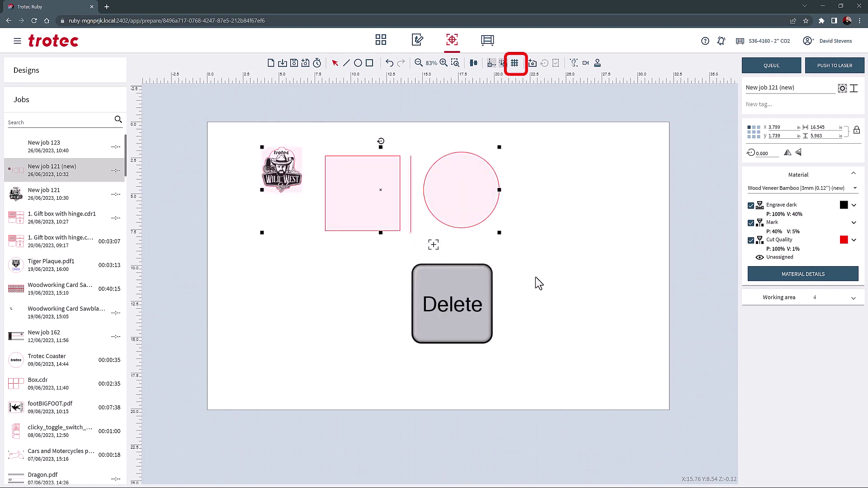
key("Delete")
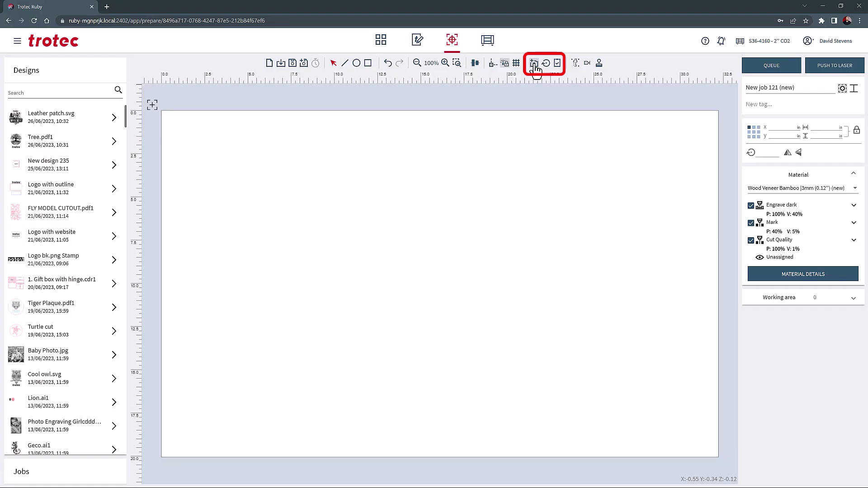
Refresh the table camera image of the wood sheet and copy it to the clipboard.
left_click(534, 65)
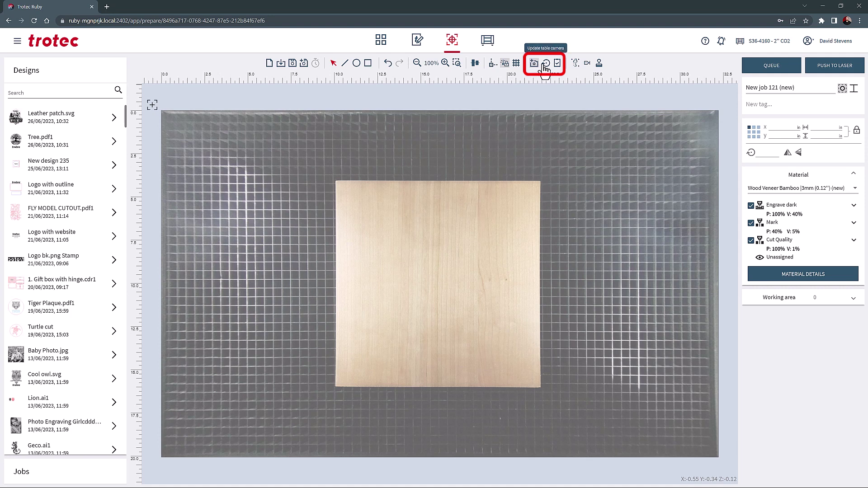
left_click(547, 64)
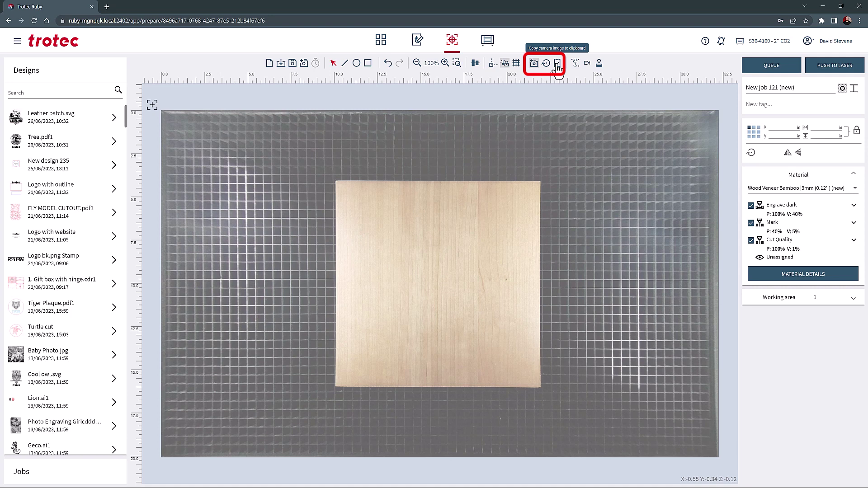
left_click(556, 64)
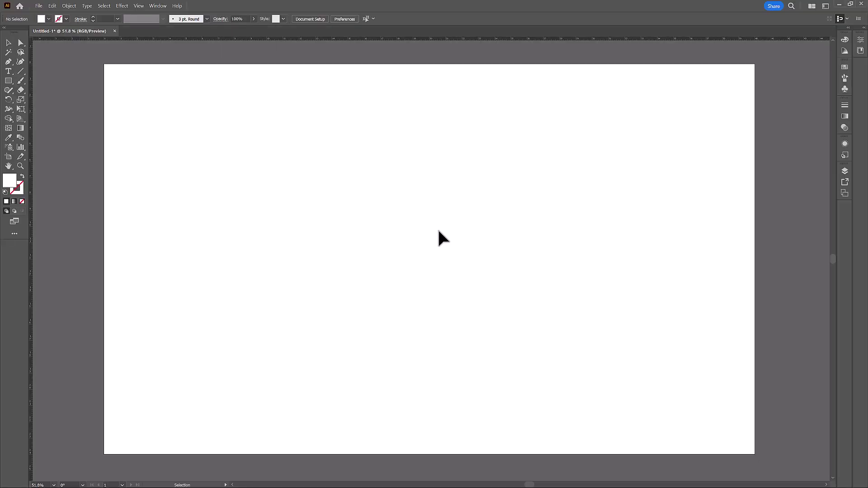
Paste in Place the camera image into Illustrator's Untitled-1 document.
left_click(52, 6)
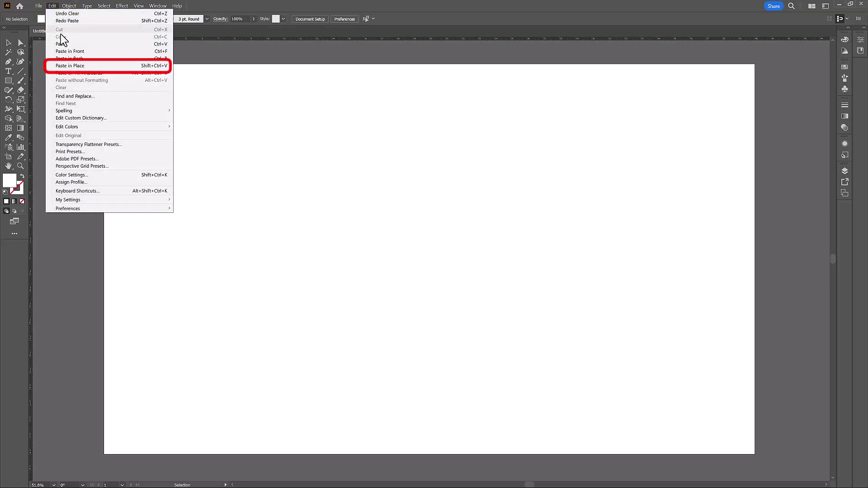
left_click(76, 66)
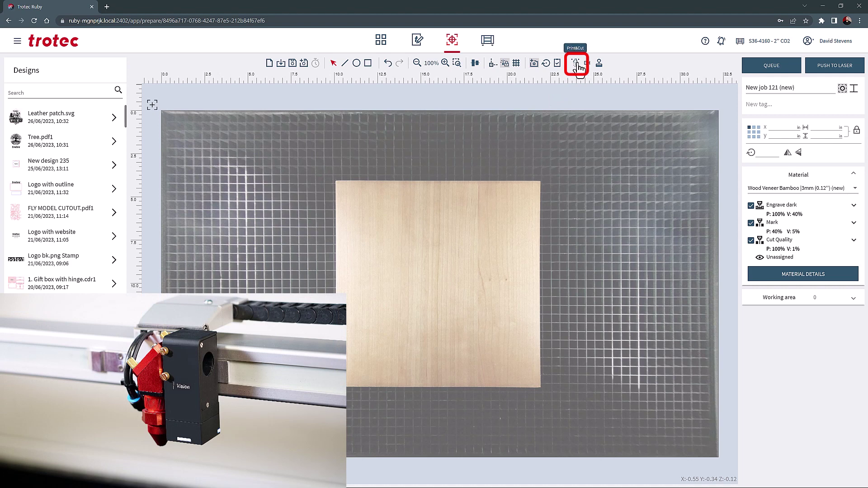
Turn on Print&Cut for New job 121, adding a Print&Cut material entry.
left_click(578, 64)
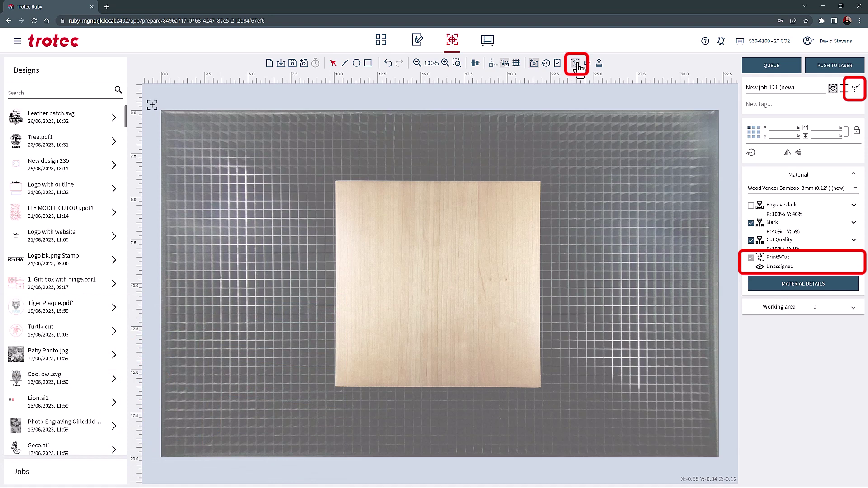
Switch the job to rotary mode and open Dragon.pdf, moving the dragon right.
left_click(587, 64)
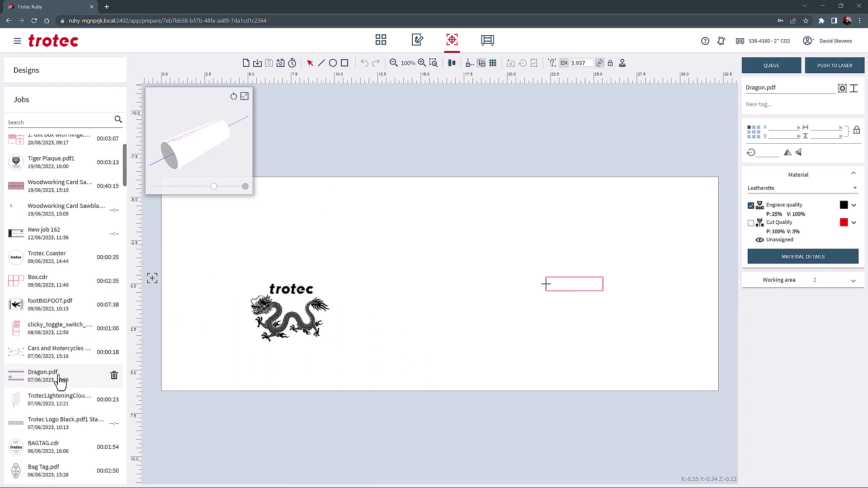
left_click(60, 382)
left_click_drag(299, 316, 629, 223)
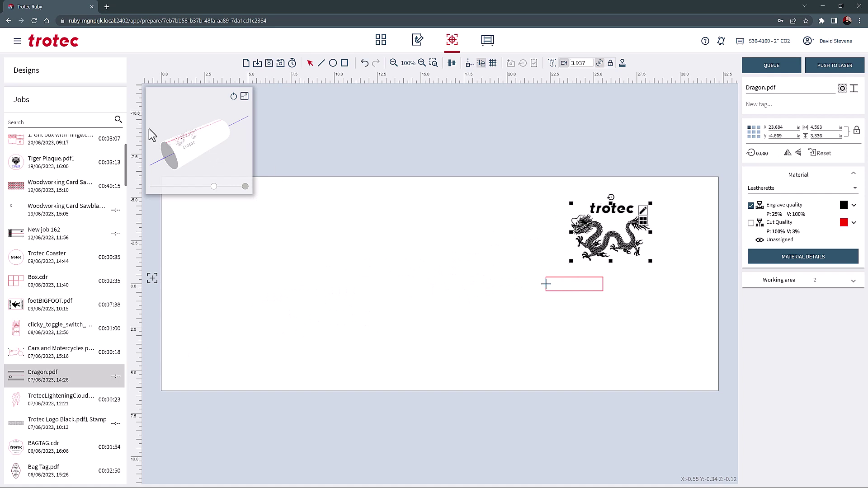
Check the dragon on the enlarged 3D cylinder preview, nudge it, then lock it to the rotary.
left_click(244, 96)
left_click_drag(213, 180, 333, 139)
left_click_drag(199, 193, 289, 214)
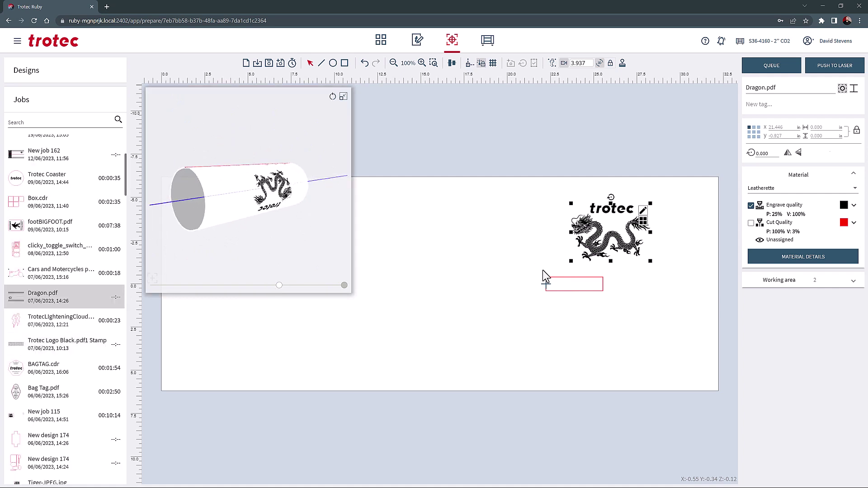
left_click_drag(541, 272, 619, 305)
mouse_move(595, 223)
left_mouse_down()
mouse_move(548, 222)
mouse_move(587, 236)
left_mouse_up()
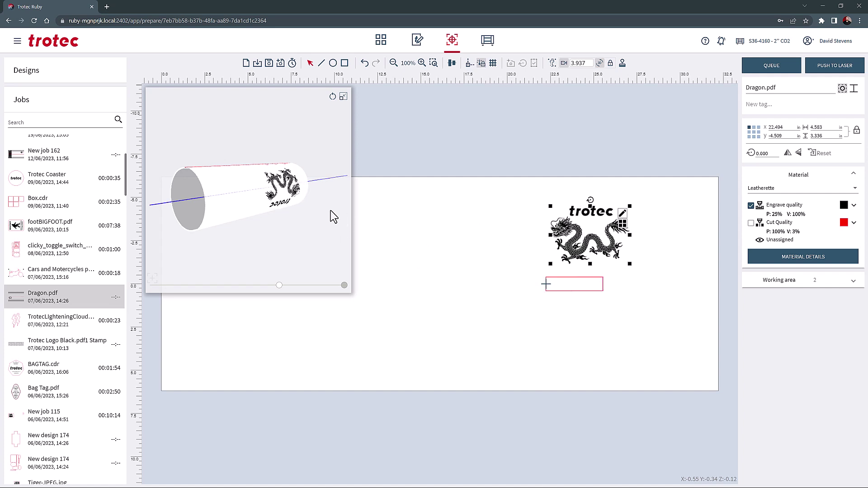
left_click_drag(269, 184, 202, 147)
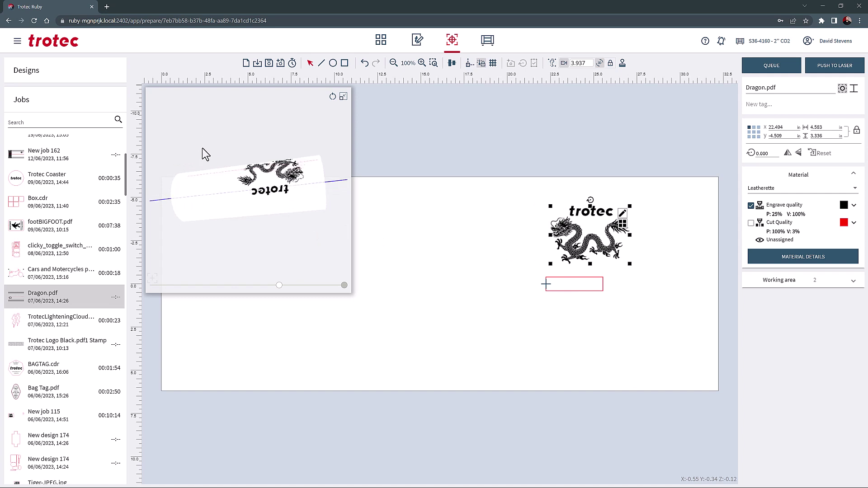
left_click(600, 63)
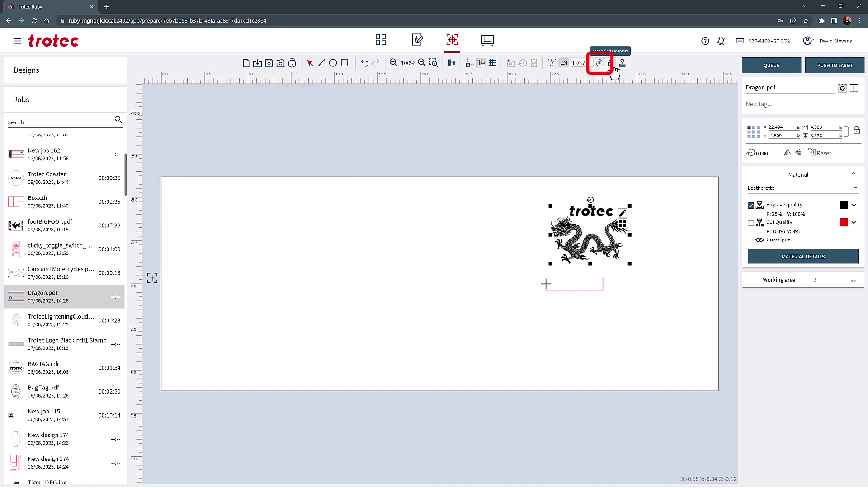
left_click(610, 64)
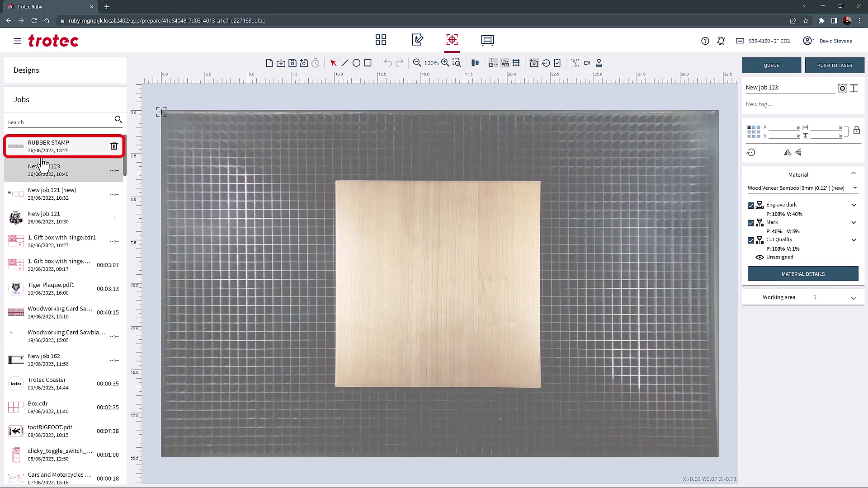
Open the RUBBER STAMP job without saving the previous one and select the trotec engraving.
left_click(44, 153)
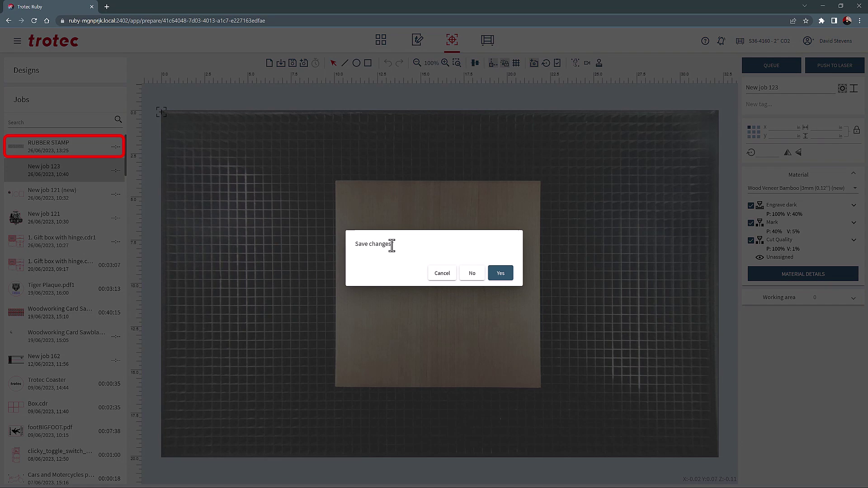
left_click(470, 274)
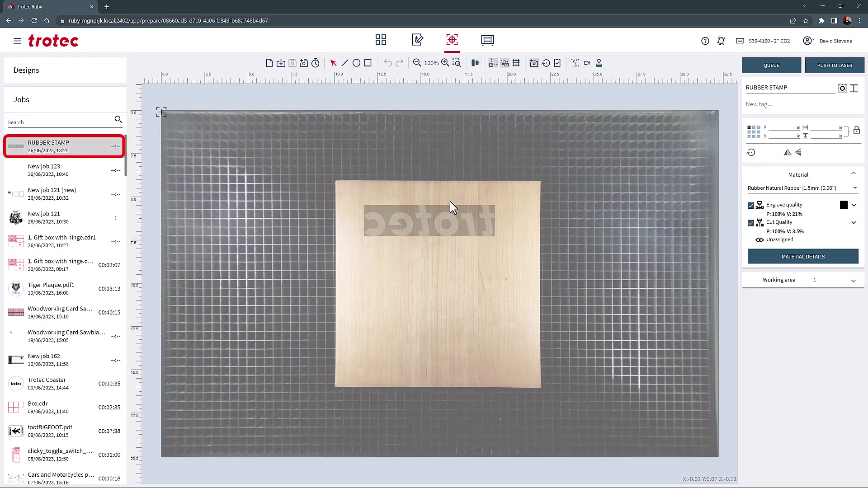
left_click(449, 222)
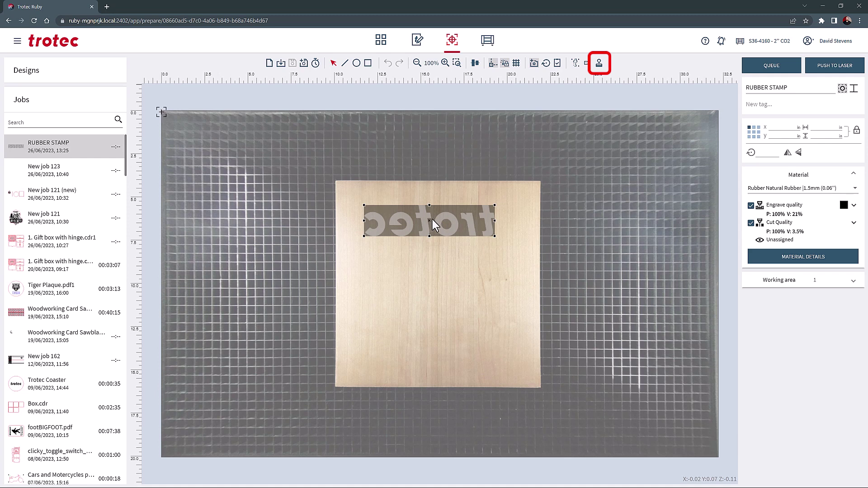
left_click(527, 174)
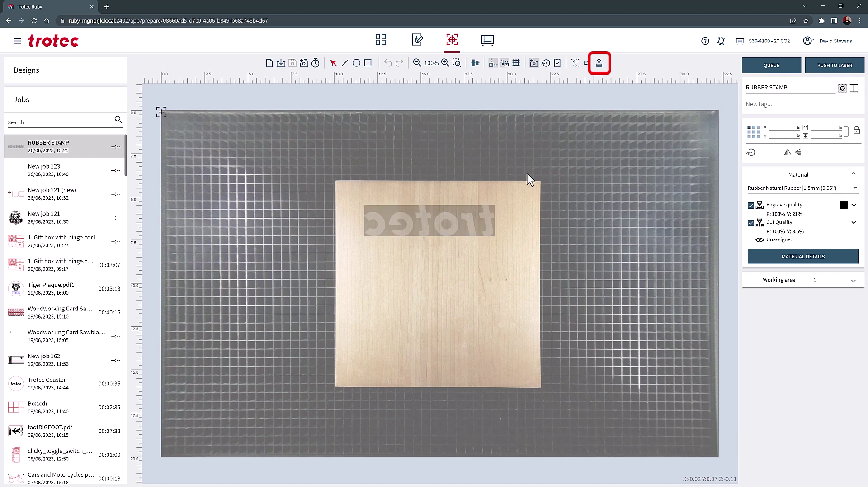
Turn the trotec design into a stamp and review its Shoulder and Links options.
left_click(600, 64)
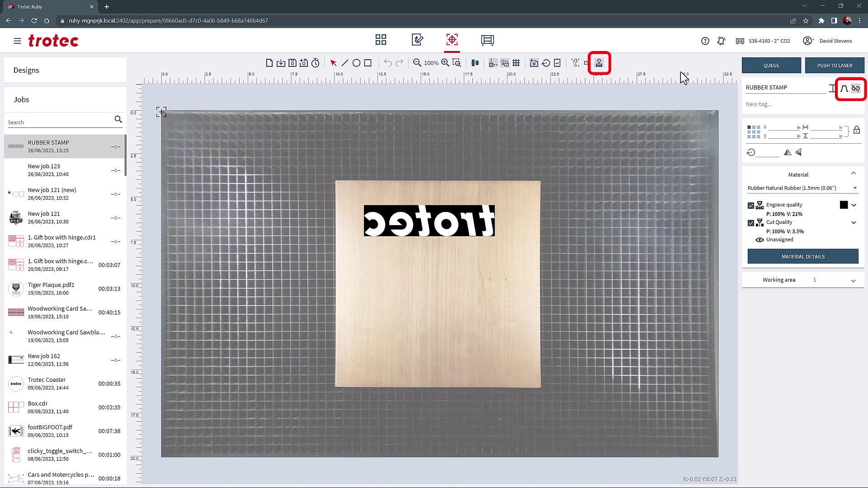
left_click(845, 92)
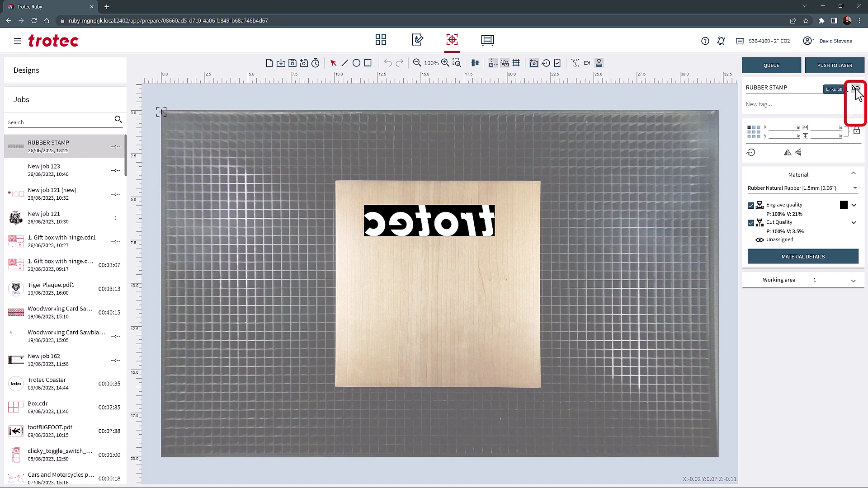
left_click(857, 91)
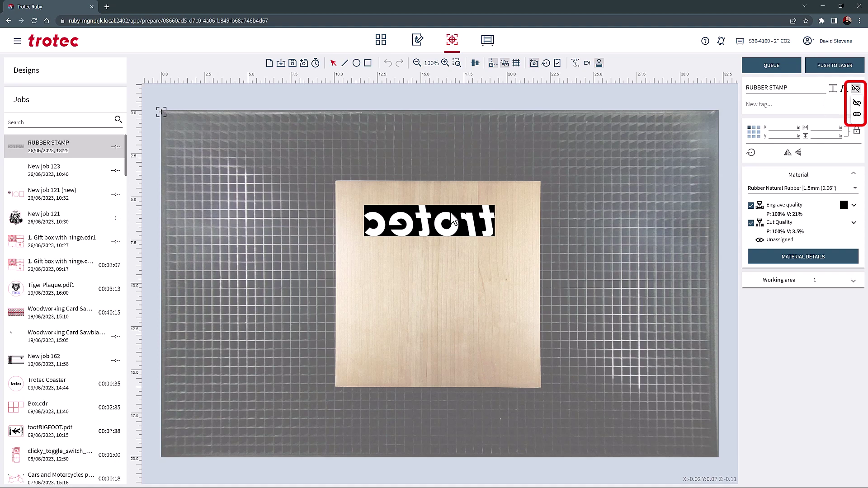
Discard the previous job, browse shortcut help and notifications, then create empty New job 123.
left_click(270, 64)
left_click(501, 273)
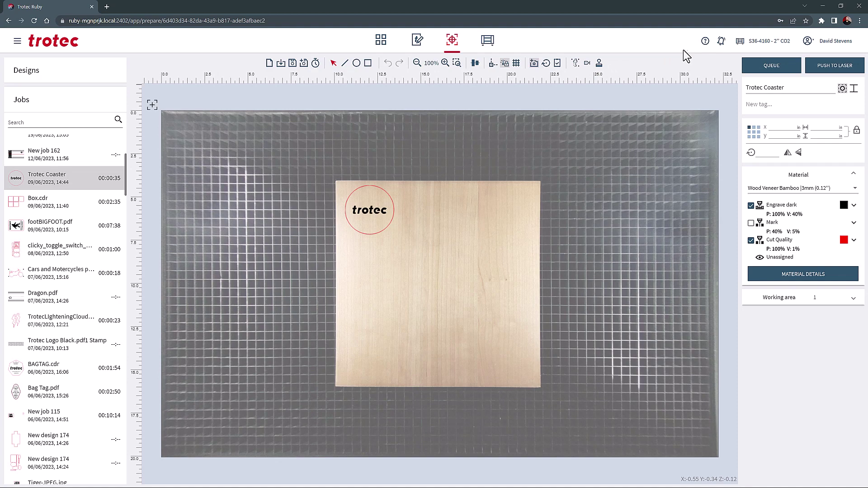
left_click(706, 44)
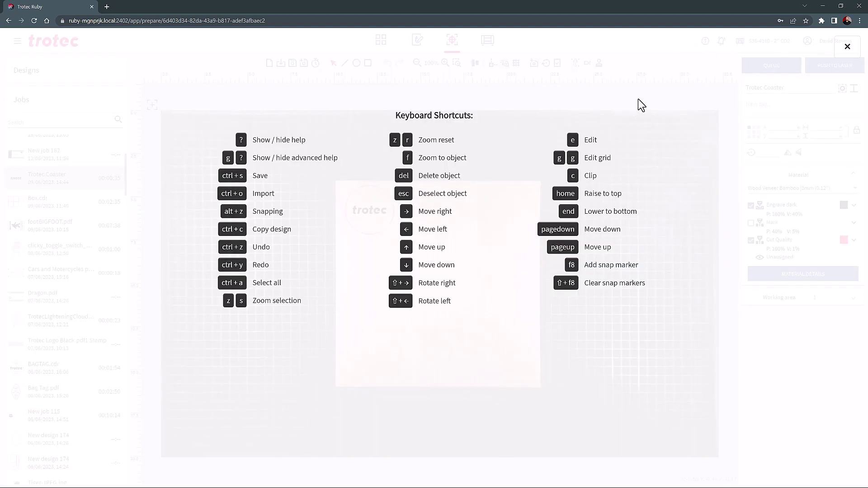
left_click(847, 47)
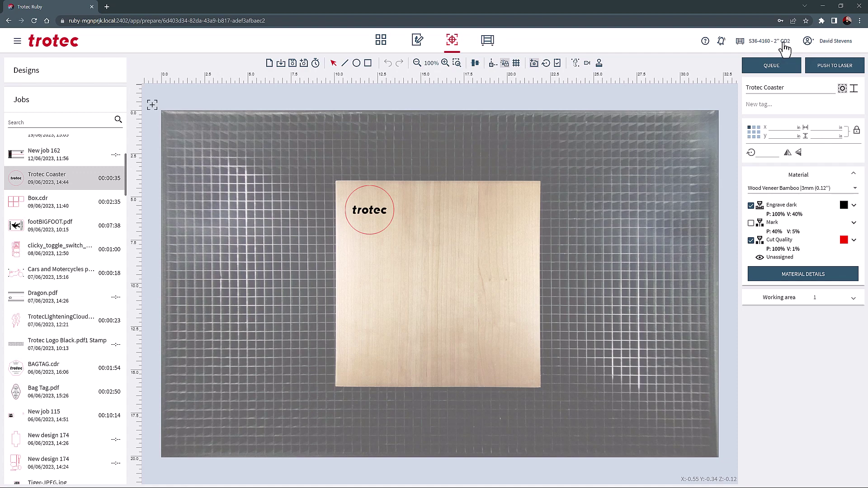
left_click(722, 42)
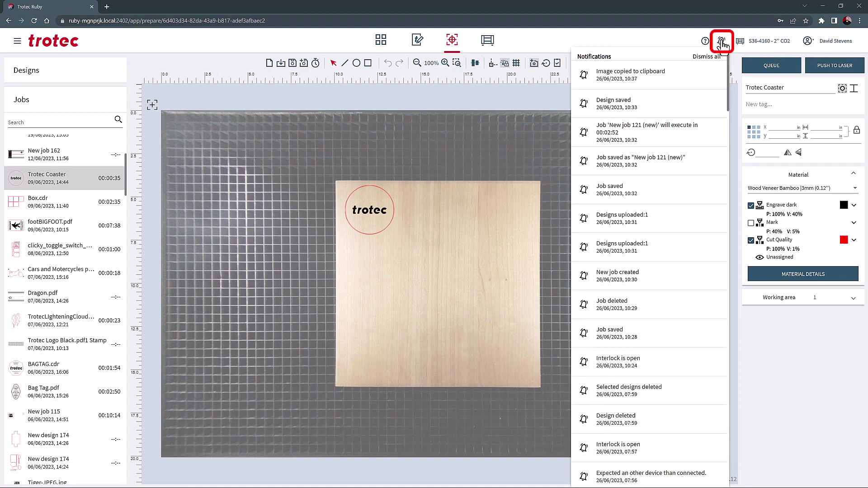
left_click(721, 42)
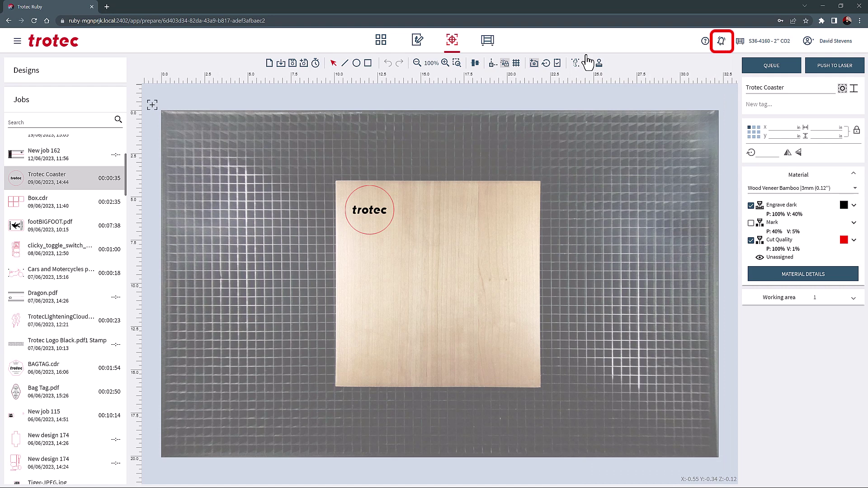
left_click(587, 63)
Draw a rectangle on the veneer and paste a copy beside it.
left_click(368, 63)
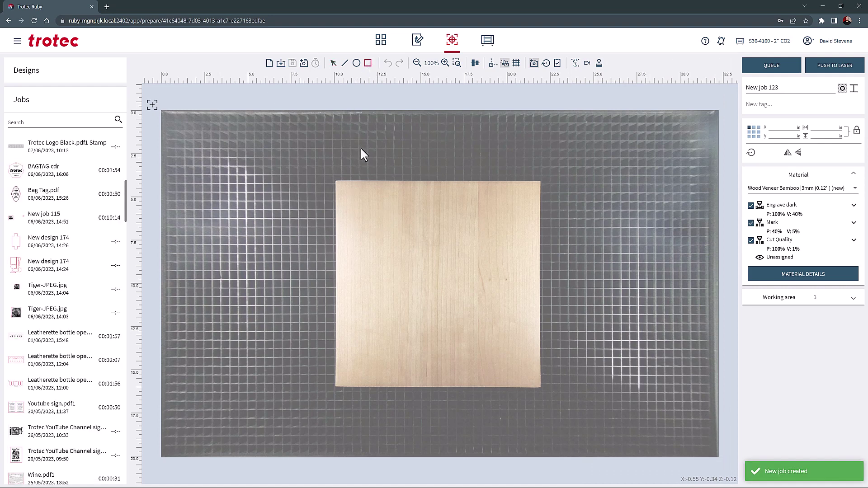
left_click_drag(338, 185, 386, 233)
key("ctrl+c")
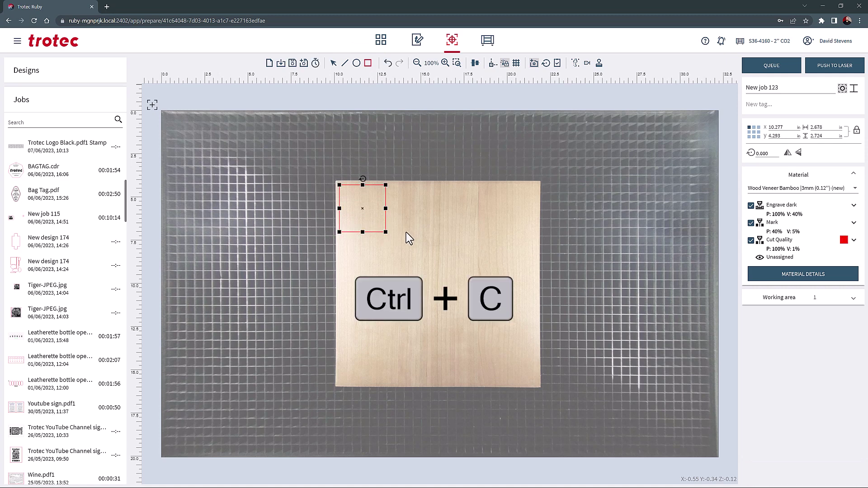
key("ctrl+v")
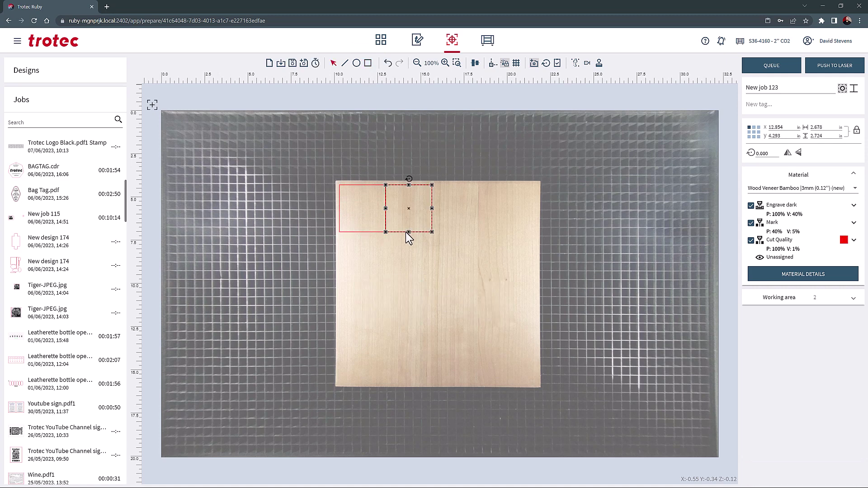
scroll(385, 207, "up", 3)
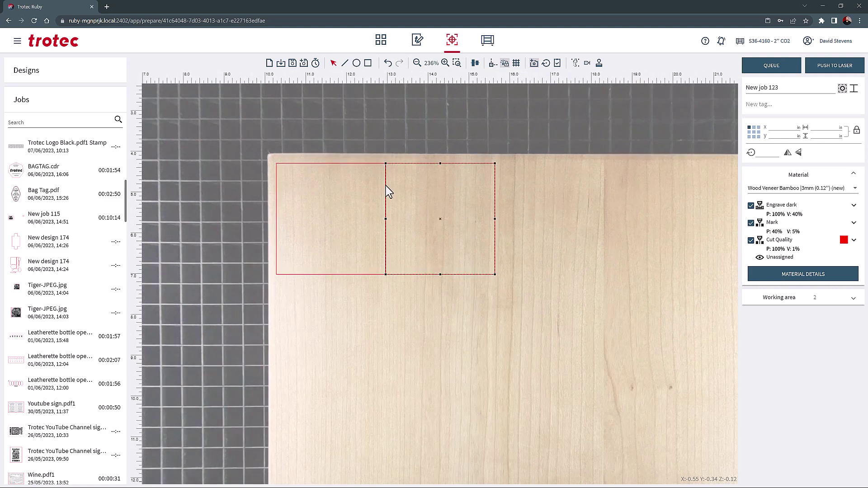
Set Skip overlapping cutlines to Straight lines only for the rectangles.
left_click(385, 209)
left_click(855, 90)
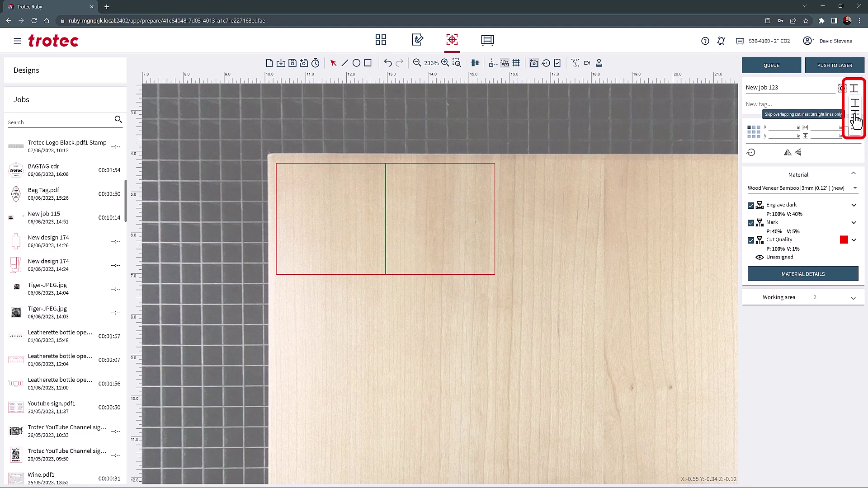
left_click(855, 117)
left_click(404, 182)
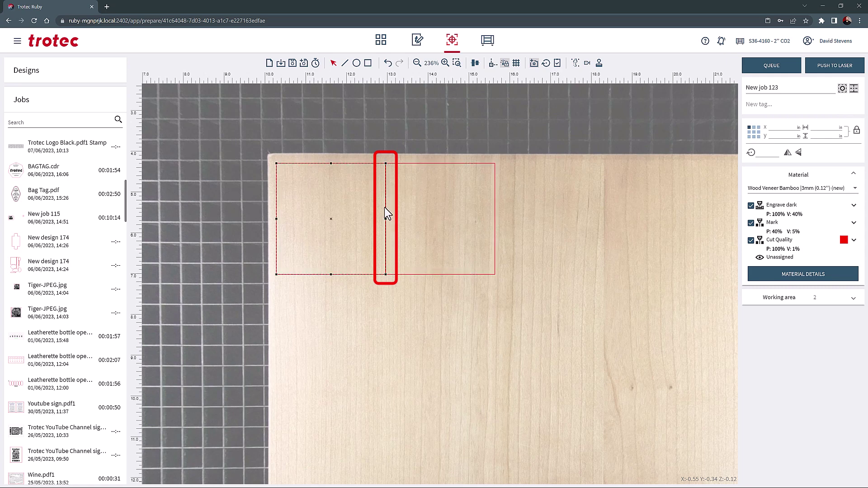
Draw a 1.988-inch circle, move it into the left rectangle, and enable Inner geometry first.
left_click(356, 63)
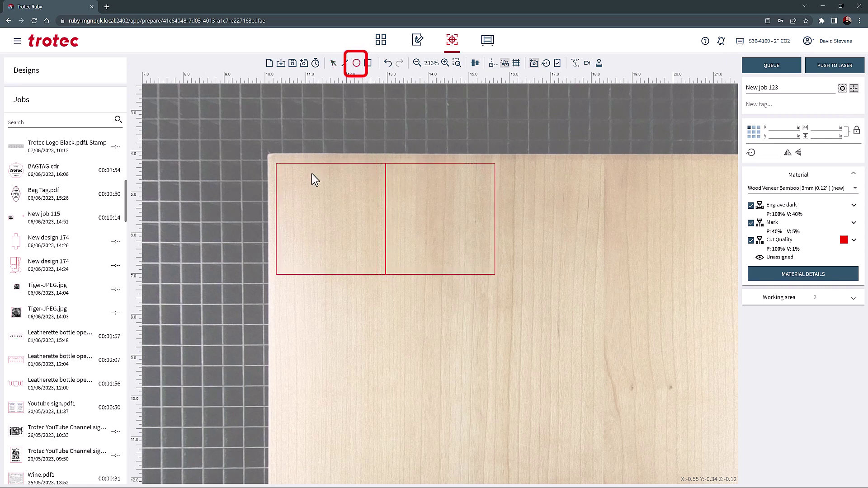
left_click_drag(334, 305, 408, 387)
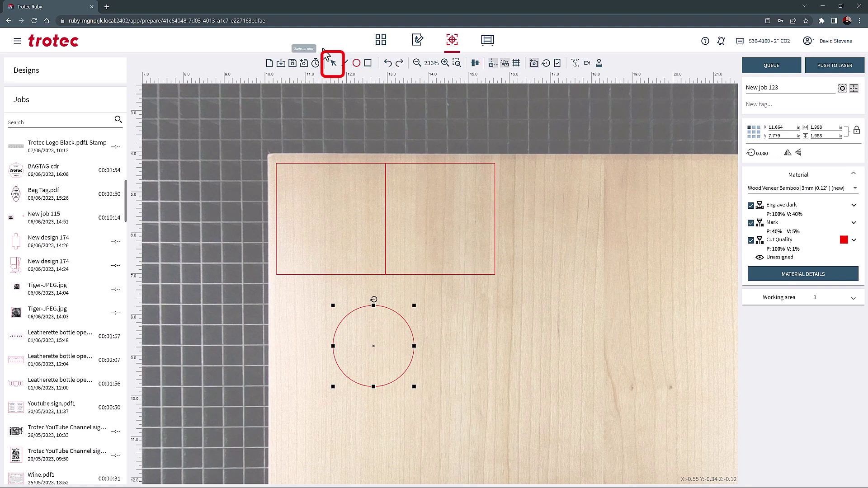
left_click(334, 66)
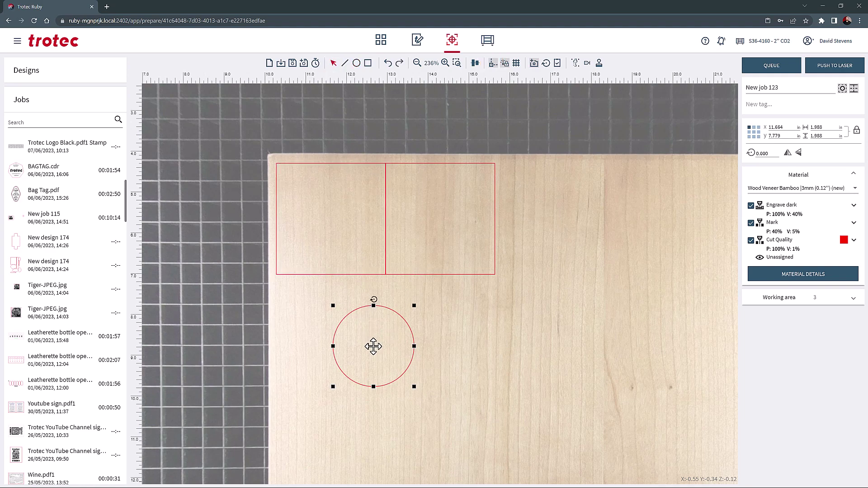
left_click_drag(374, 345, 333, 219)
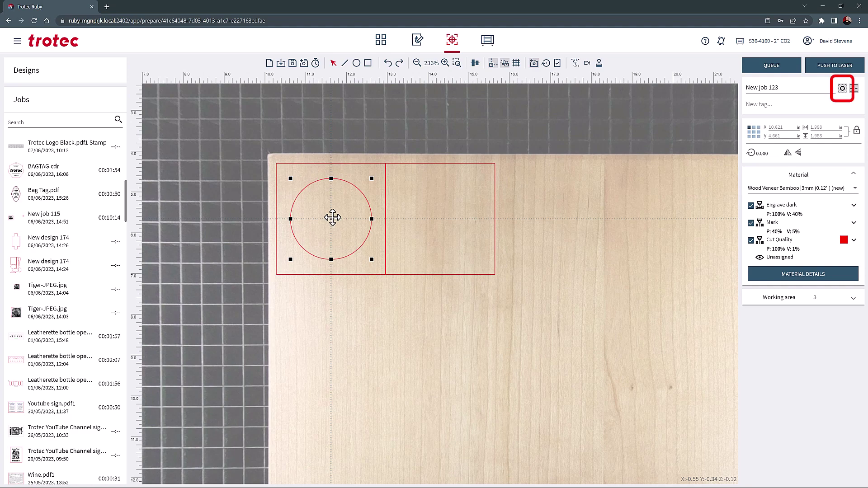
left_click(843, 89)
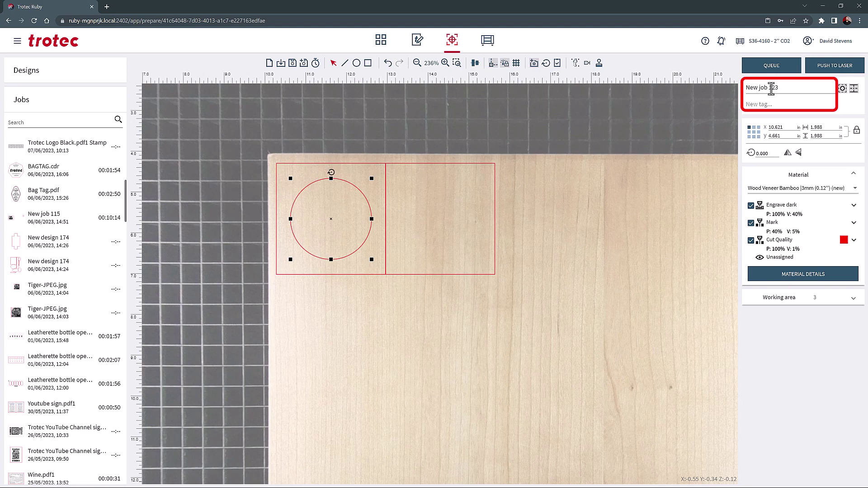
Tag the job 'Mask material before cut' and rename it to 'Square cut'.
left_click(766, 105)
type("Mask material before cut")
key("Return")
left_click(695, 215)
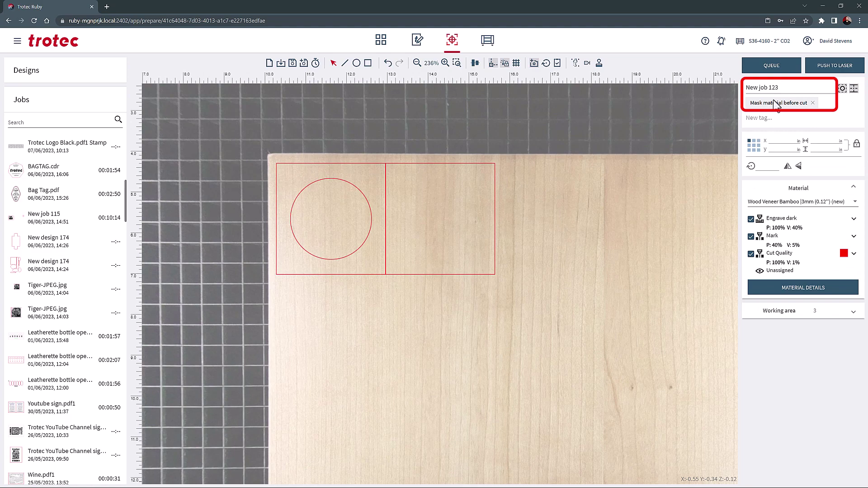
left_click_drag(785, 87, 746, 92)
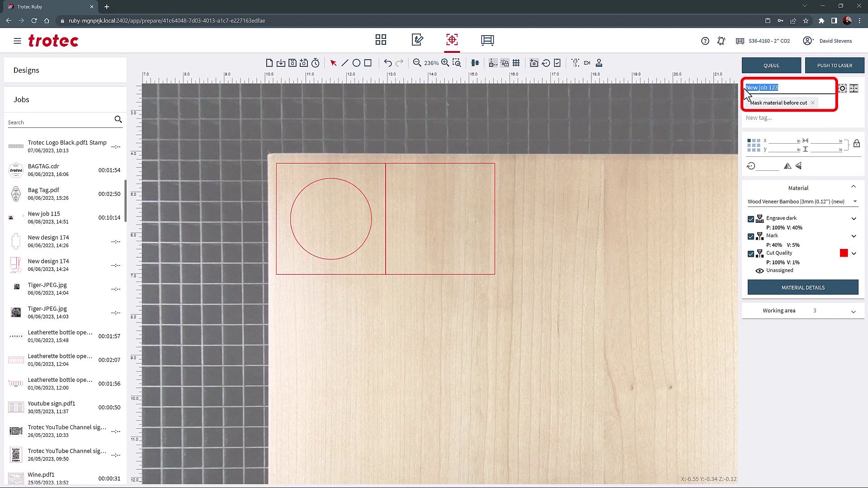
type("Square cut")
left_click(714, 222)
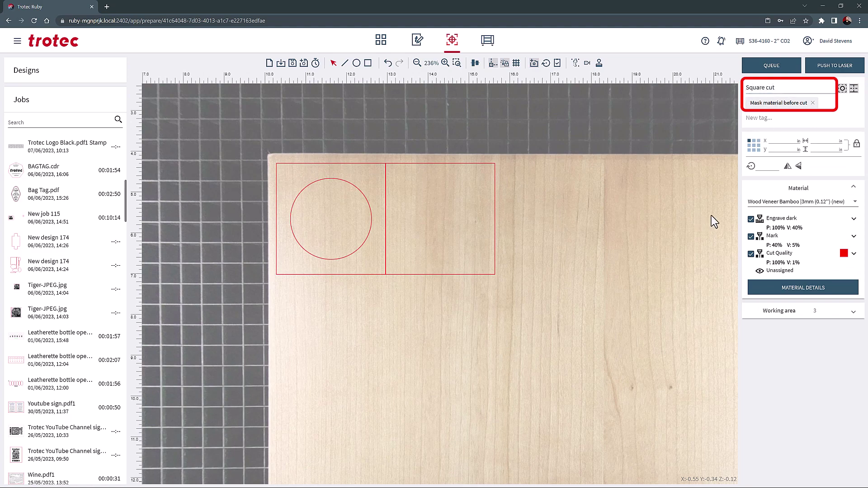
Delete the empty right square and set the remaining design's width to 3 in, unlocked proportions.
left_click_drag(373, 146, 572, 291)
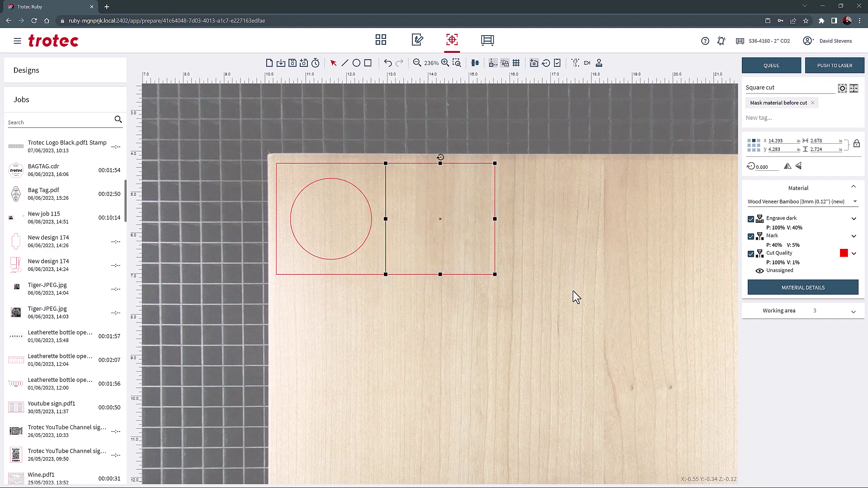
key("Delete")
left_click(388, 219)
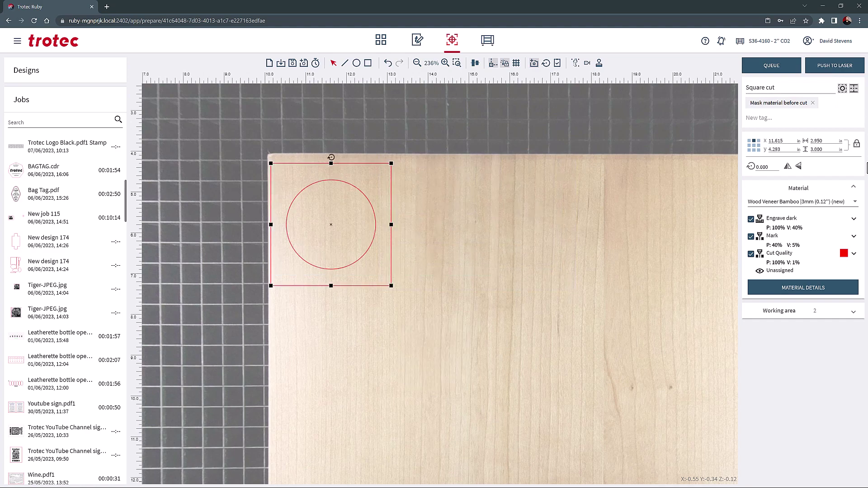
left_click(855, 145)
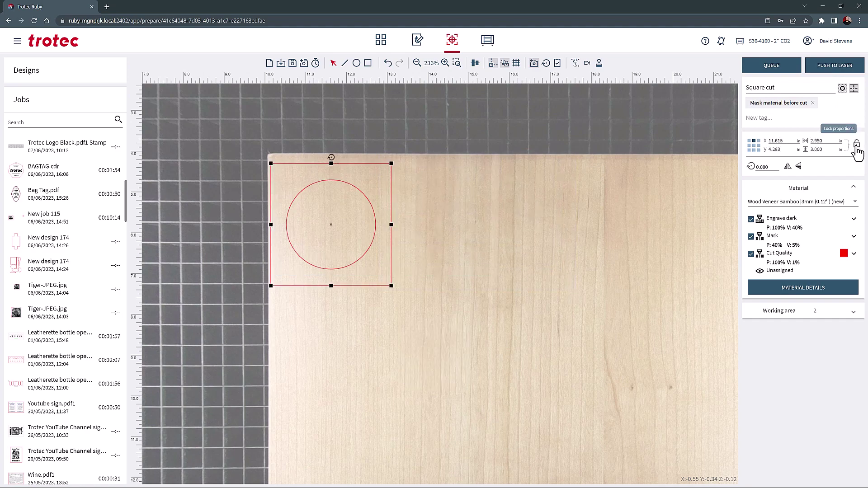
left_click(816, 141)
type("3")
key("Return")
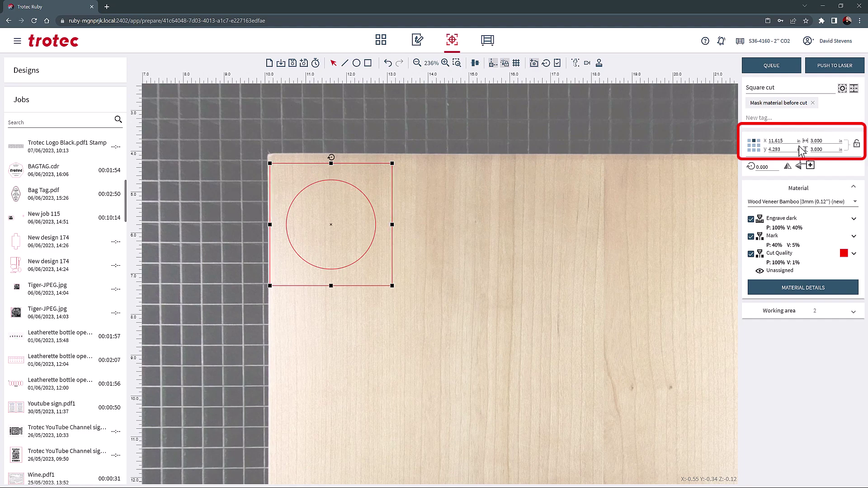
left_click(447, 246)
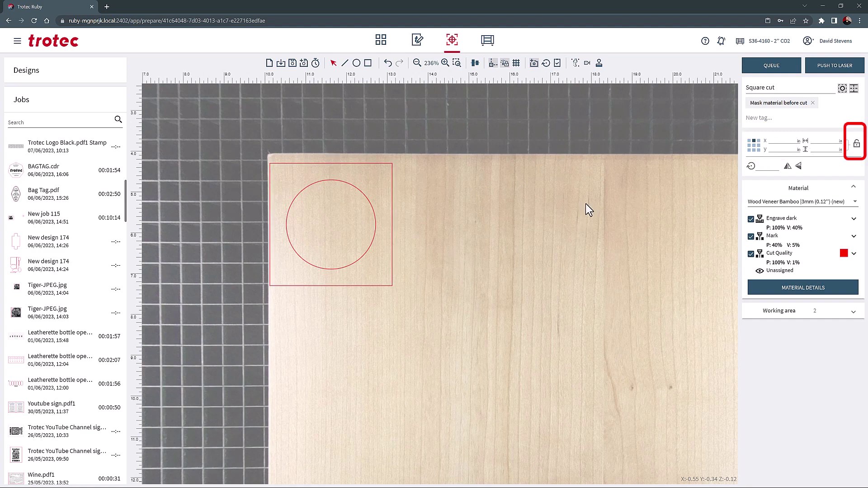
Select the square and circle together and set the top-right anchor's X position to 14 in.
left_click(339, 208)
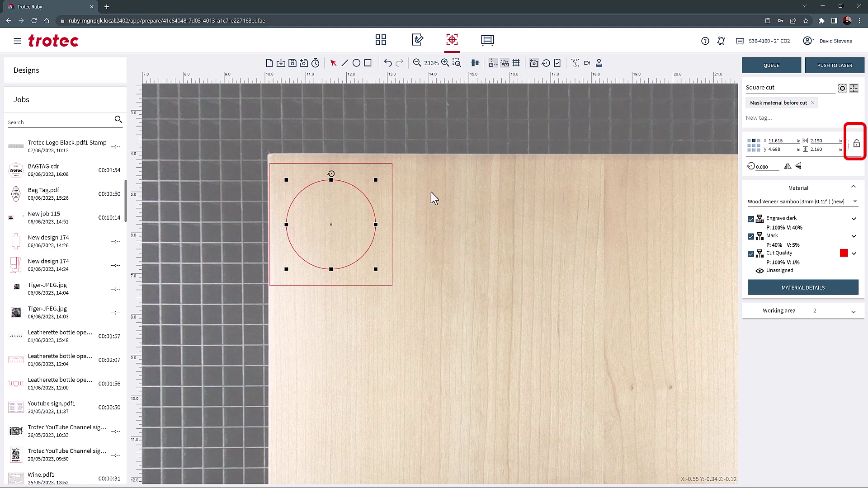
left_click_drag(266, 140, 478, 313)
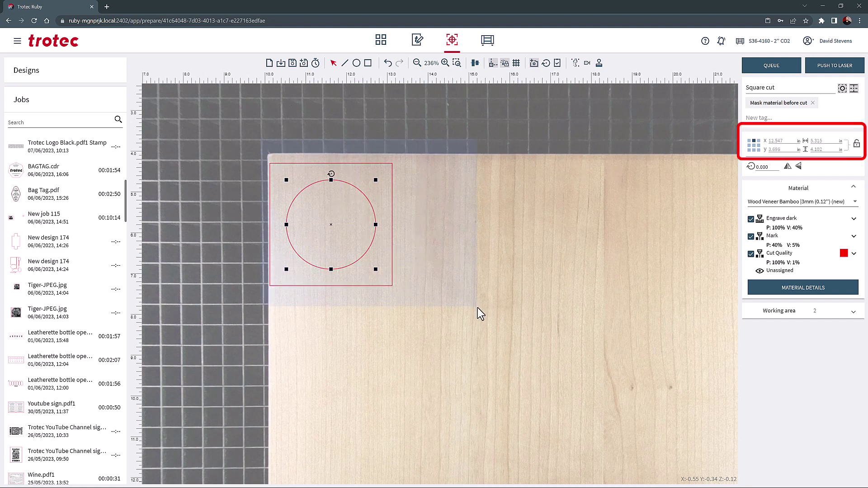
left_click(750, 141)
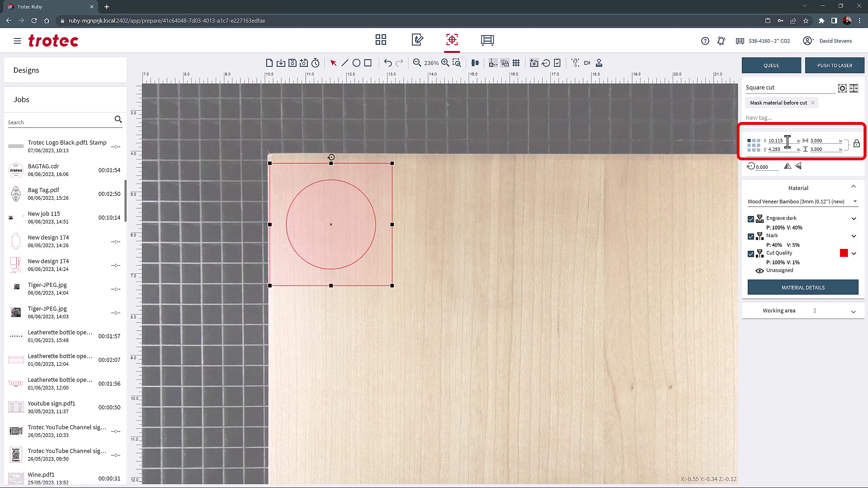
left_click_drag(788, 141, 767, 141)
type("14")
key("Return")
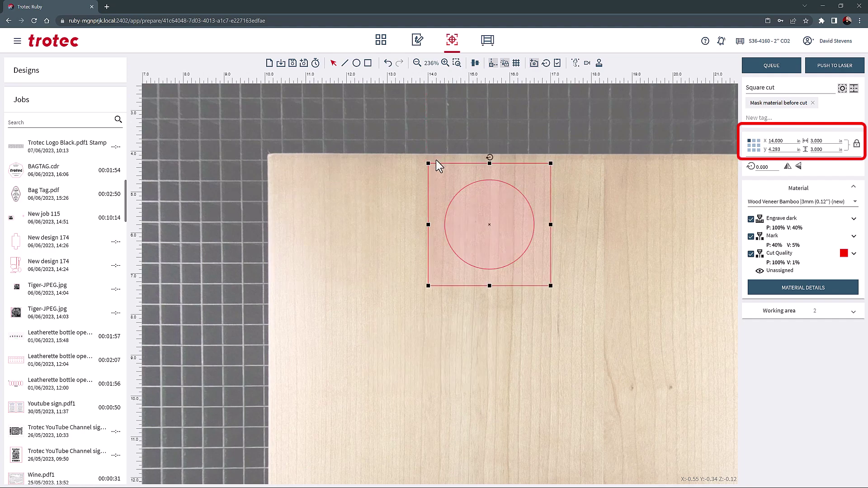
left_click(759, 141)
left_click(774, 141)
type("1")
key("Return")
type("4")
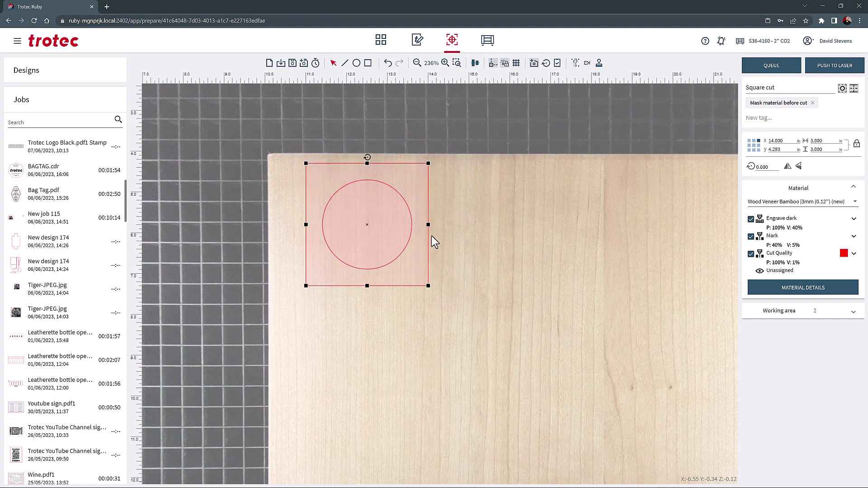
Rotate the square-and-circle design to 90°, then open Tiger-JPEG.jpg and answer the save prompt.
left_click_drag(427, 225, 502, 229)
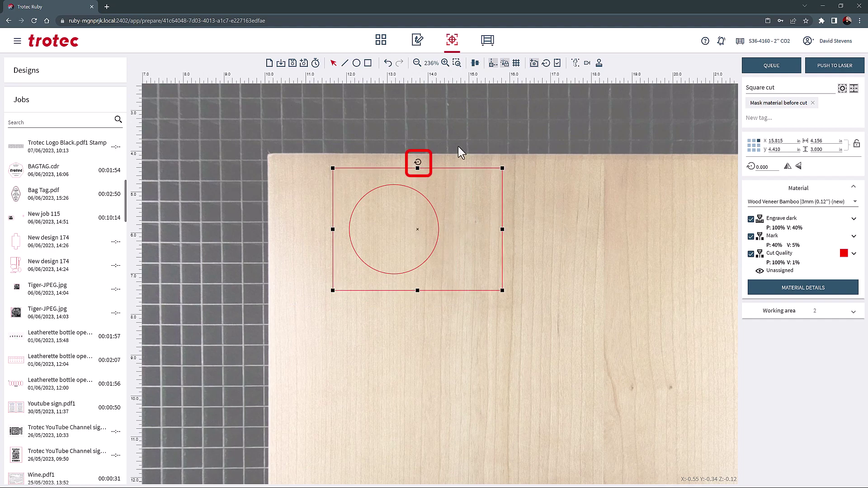
mouse_move(417, 161)
left_mouse_down()
mouse_move(471, 189)
mouse_move(402, 168)
mouse_move(374, 184)
mouse_move(420, 161)
left_mouse_up()
double_click(762, 167)
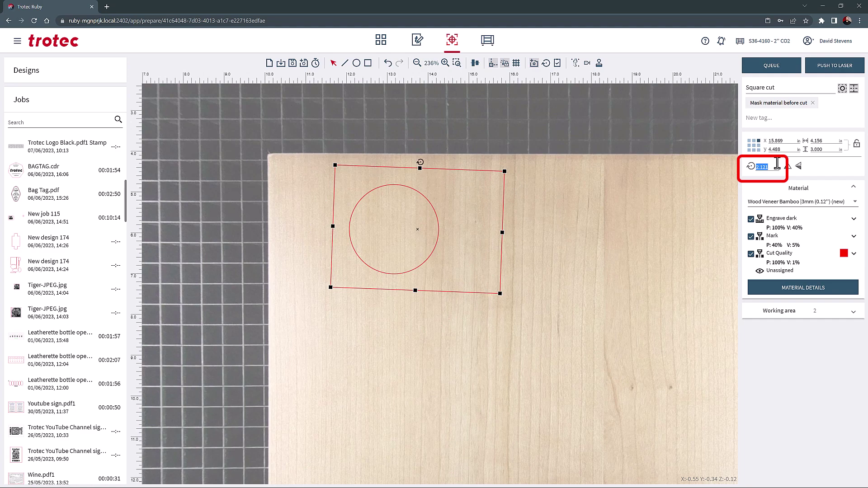
type("33")
key("Return")
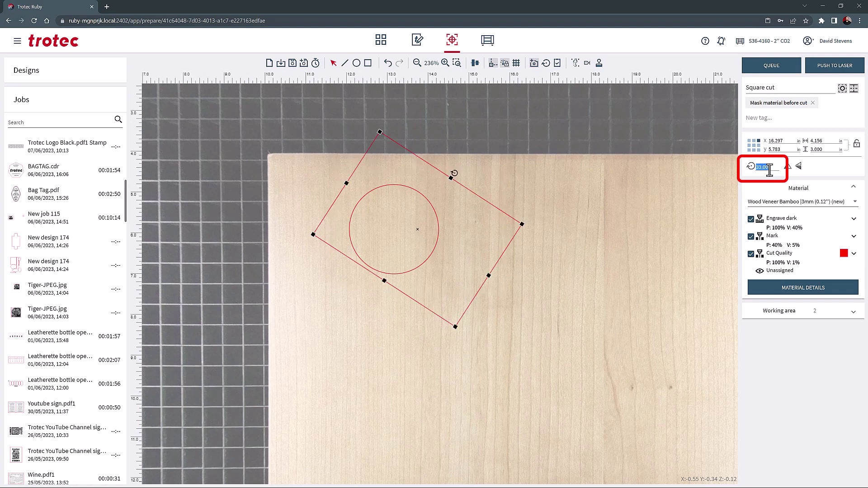
type("90")
key("Return")
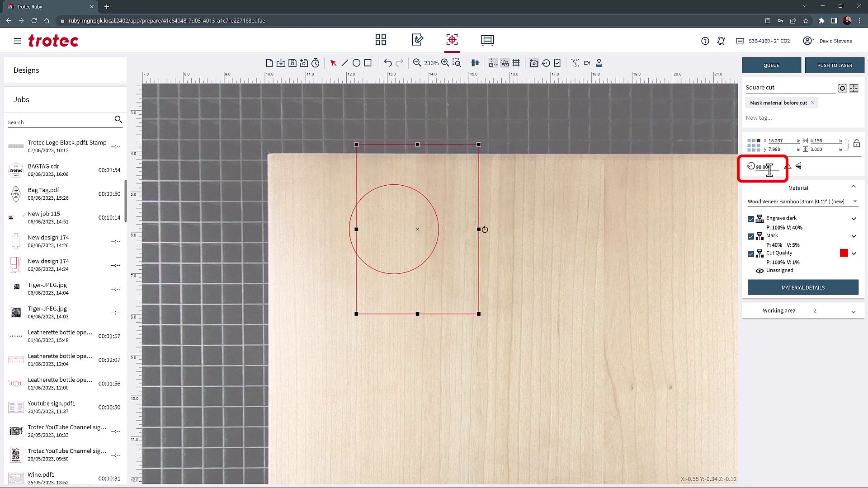
left_click(39, 313)
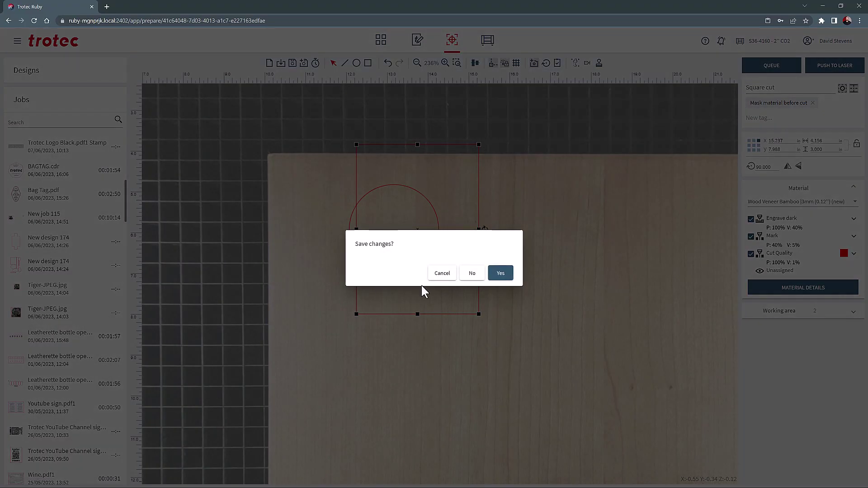
left_click(470, 273)
Flip the tiger image horizontally and vertically several times, restore its orientation, and deselect it.
left_click_drag(410, 252, 431, 245)
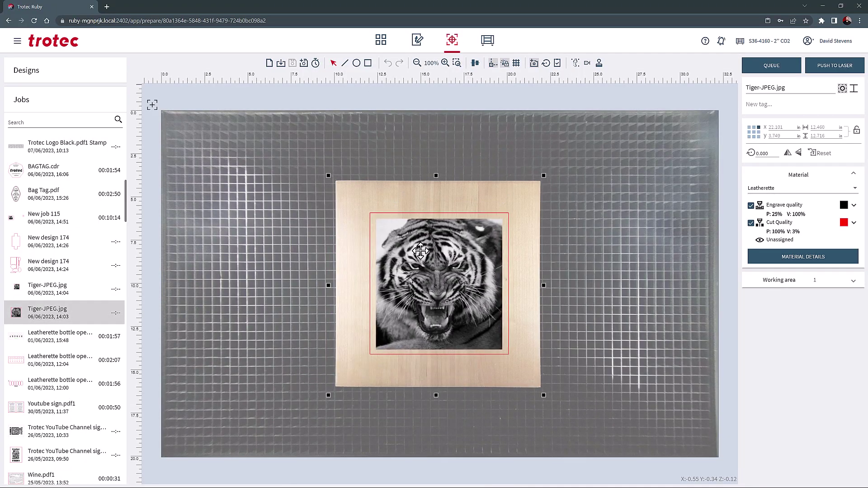
left_click(790, 153)
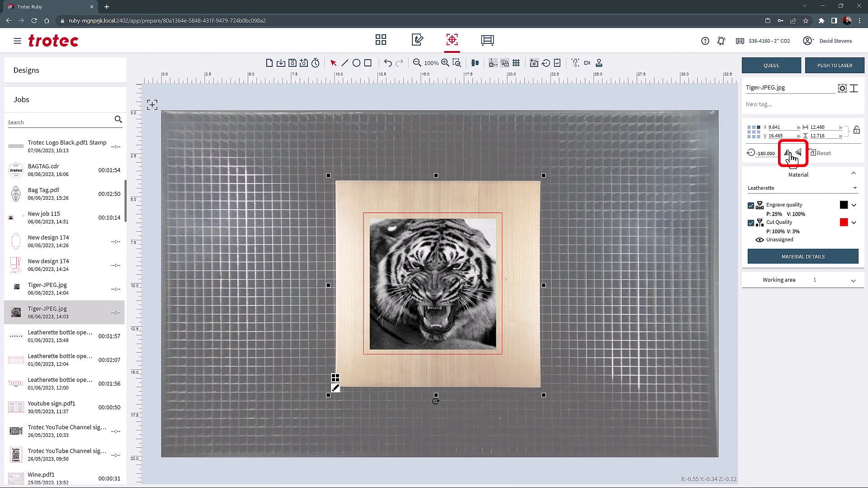
left_click(789, 153)
left_click(789, 154)
left_click(798, 154)
left_click(798, 154)
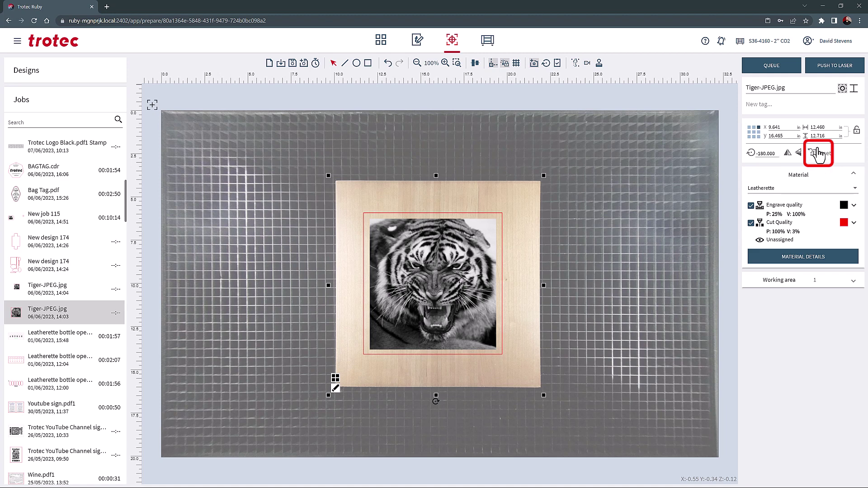
left_click(502, 162)
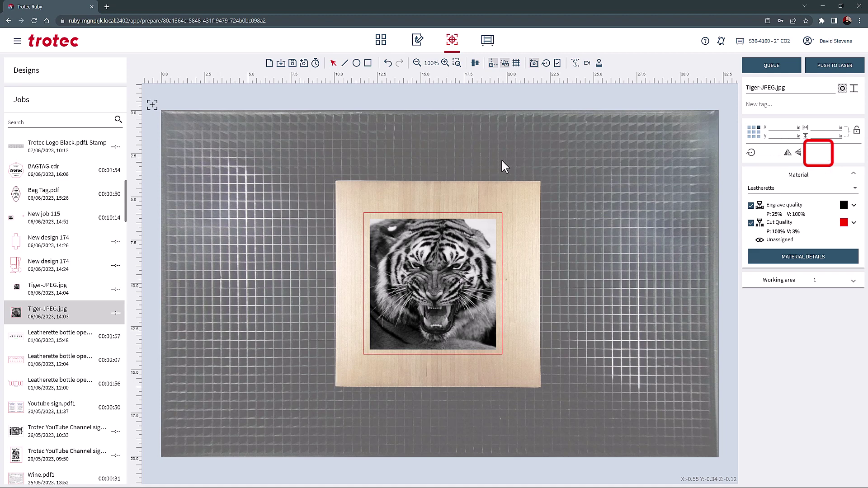
Open the Trotec YouTube Channel sign job and search the material list for 'cherr'.
left_click(54, 431)
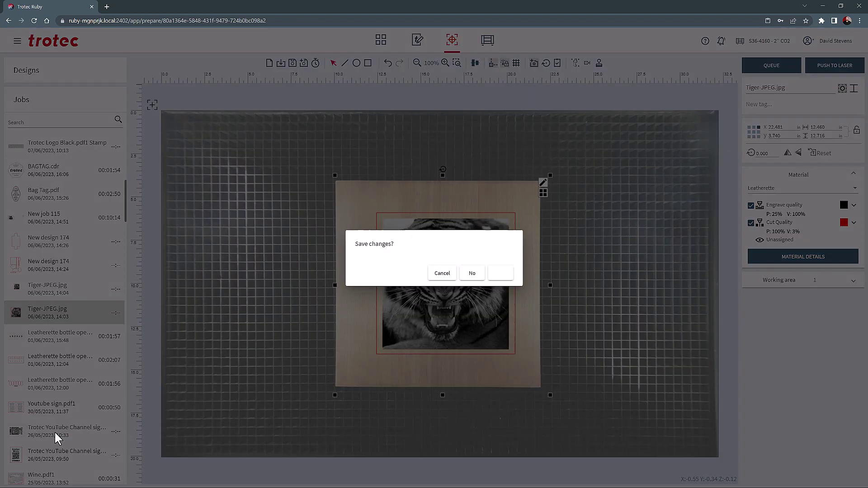
left_click(470, 273)
left_click(803, 189)
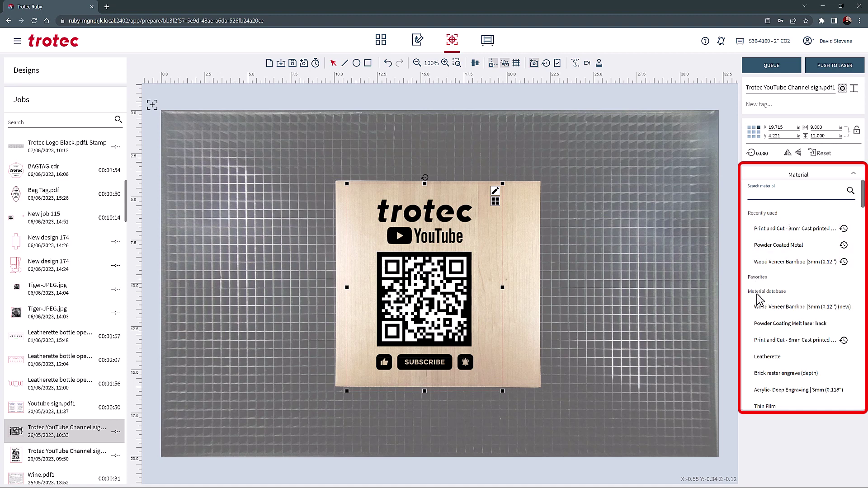
scroll(769, 330, "down", 3)
scroll(765, 348, "up", 3)
type("cherry")
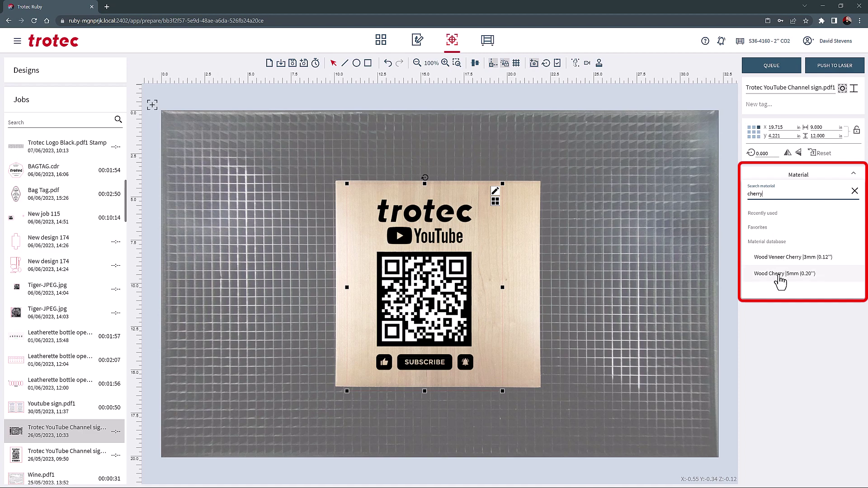
Choose Wood Veneer Cherry 3mm, shrink the sign to about 8 × 10.7 in, and expand Engrave dark.
left_click(780, 258)
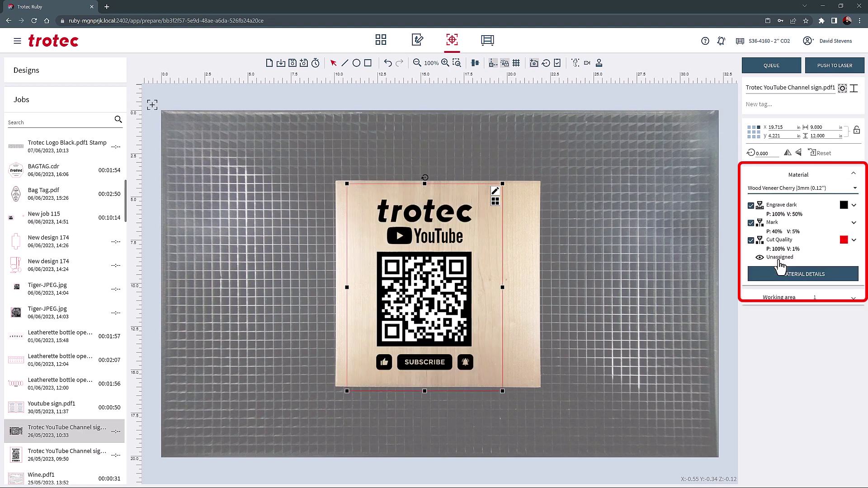
left_click_drag(503, 393, 490, 381)
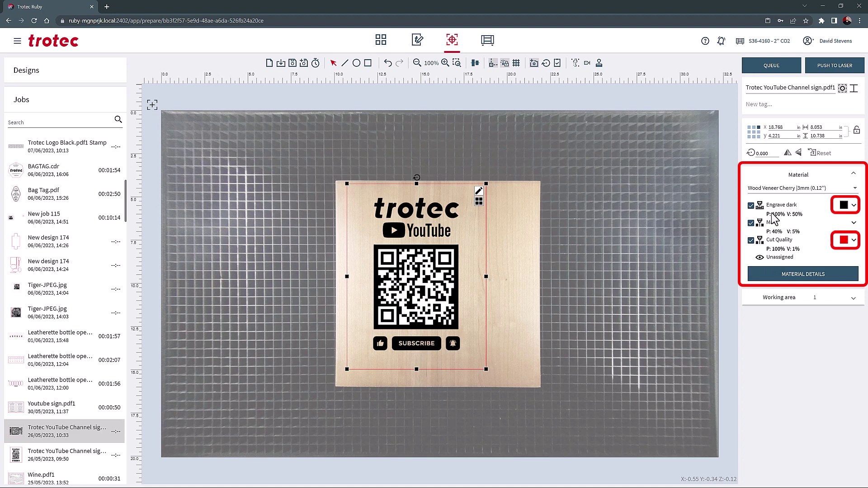
left_click(854, 207)
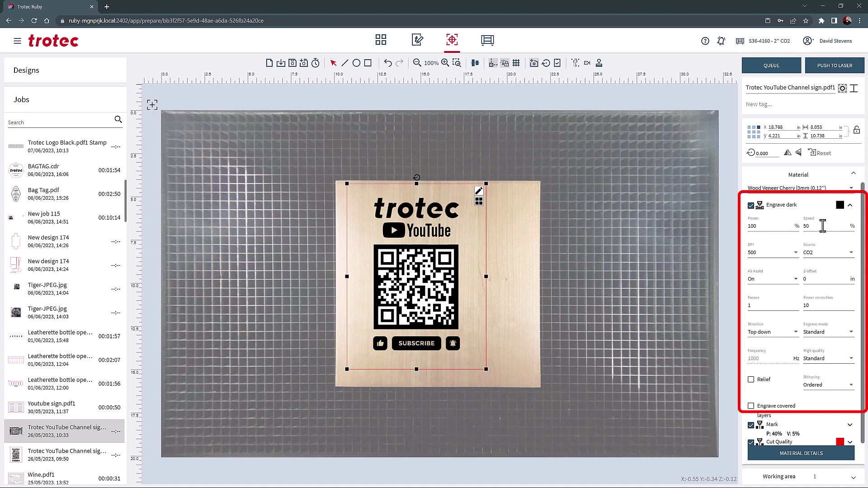
Keep Engrave dark DPI at 500 and set its Air Assist to On.
left_click(796, 254)
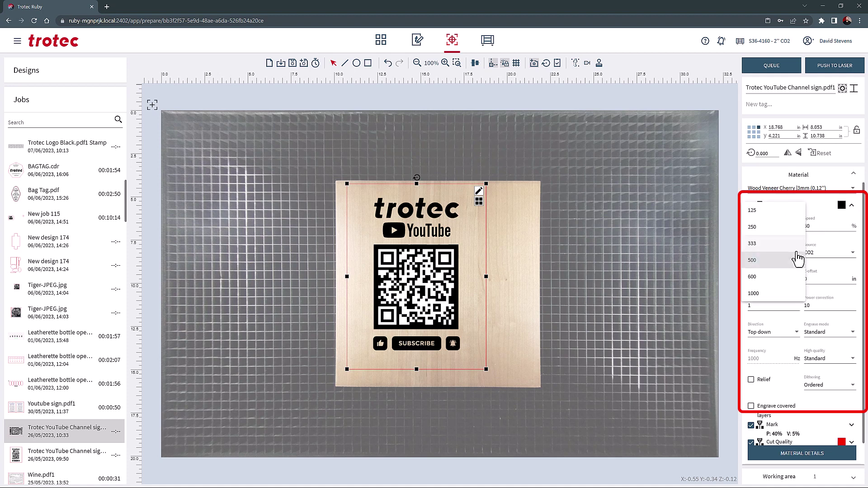
left_click(844, 258)
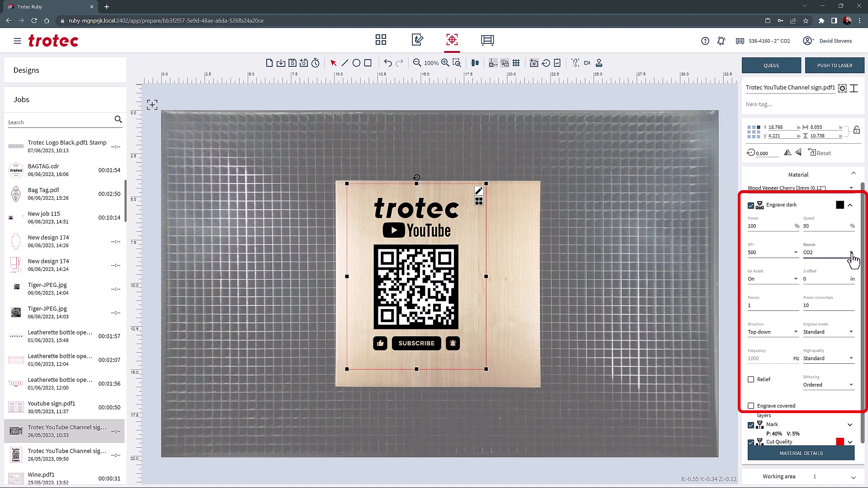
left_click(796, 283)
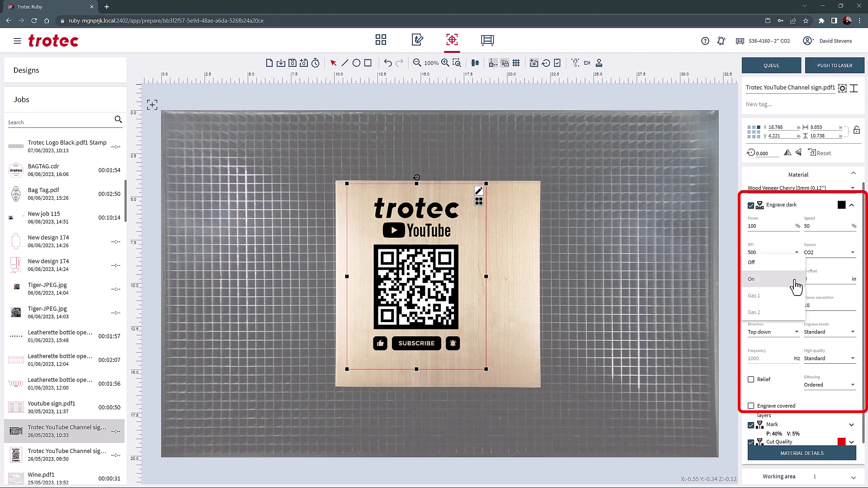
left_click(795, 284)
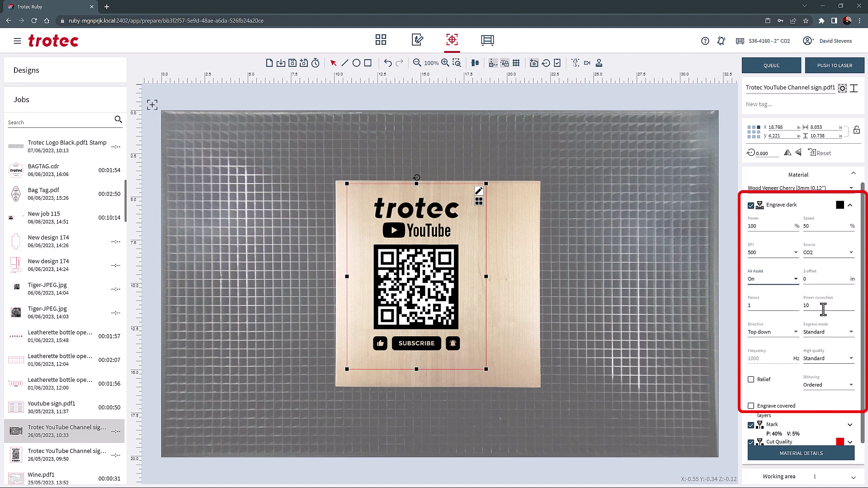
Confirm top-down direction, Standard engrave mode, Standard high quality and Ordered dithering.
left_click(796, 336)
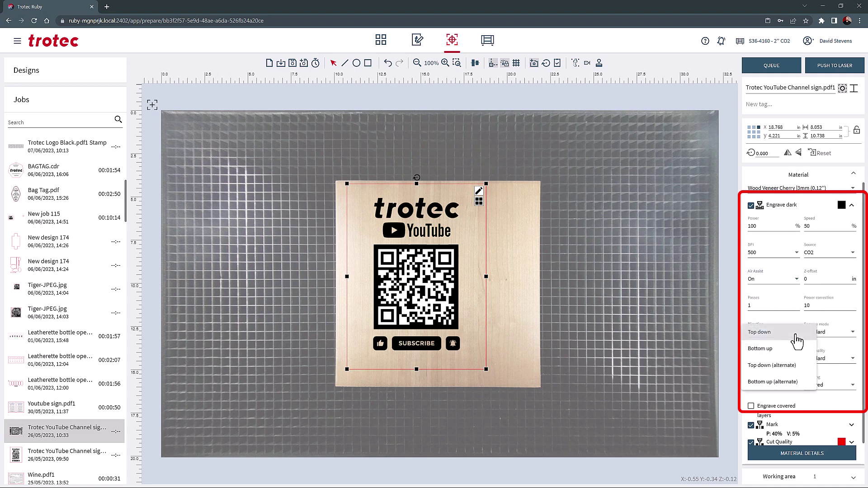
left_click(796, 336)
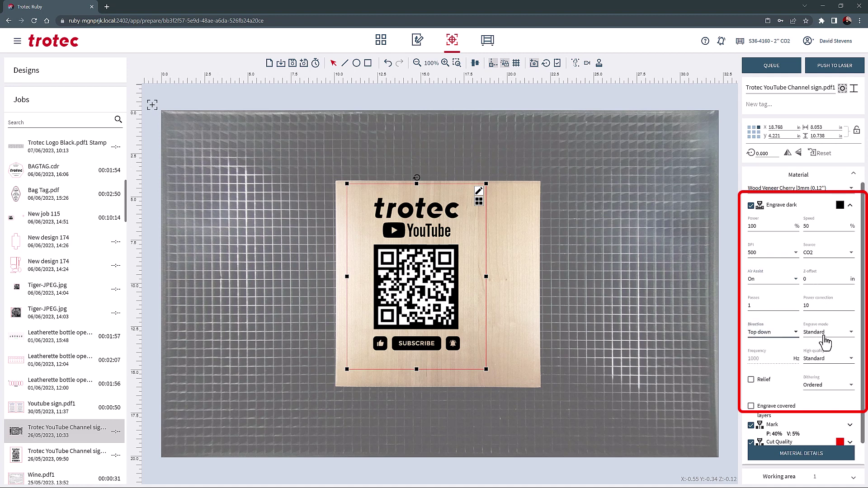
left_click(852, 335)
left_click(853, 335)
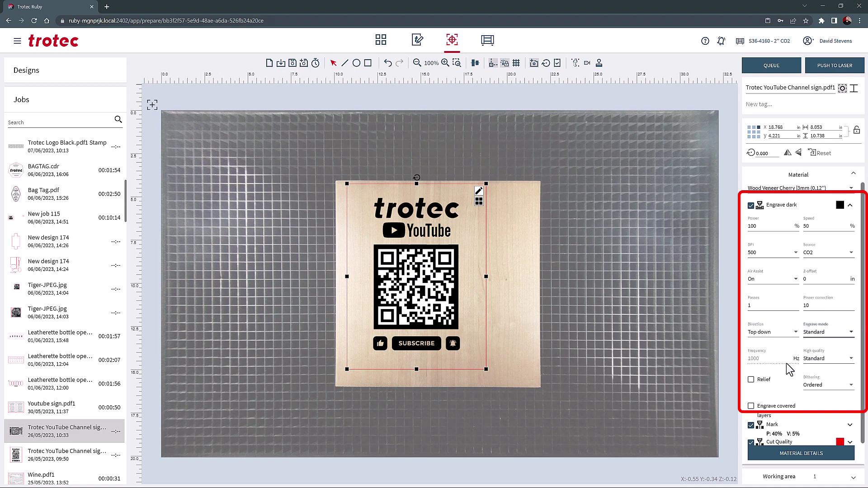
left_click(851, 362)
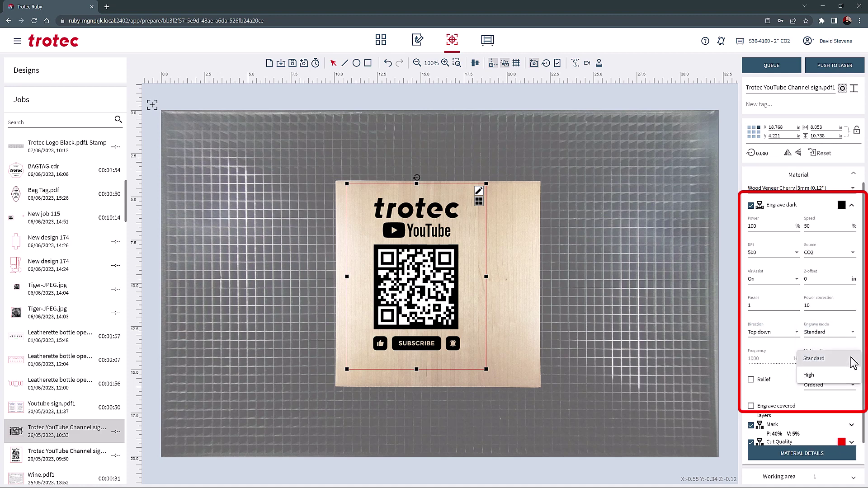
left_click(827, 358)
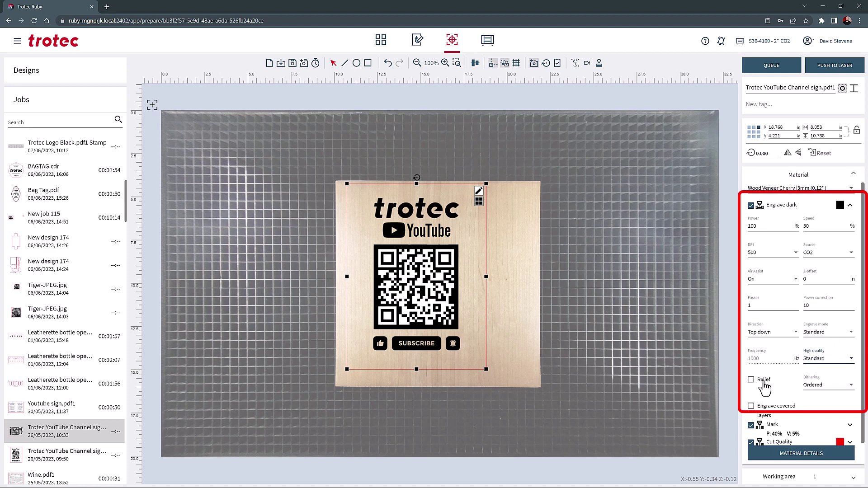
left_click(851, 387)
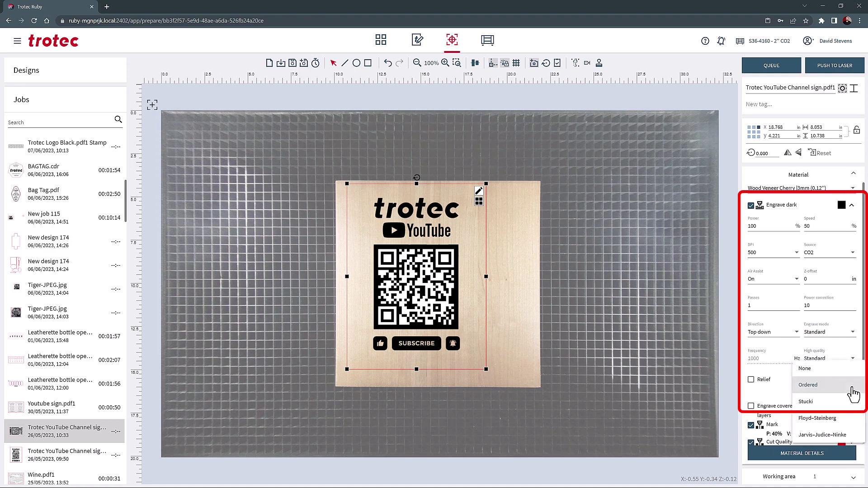
left_click(853, 388)
Toggle Engrave covered layers on and back off, then collapse the Engrave dark settings.
scroll(837, 382, "down", 1)
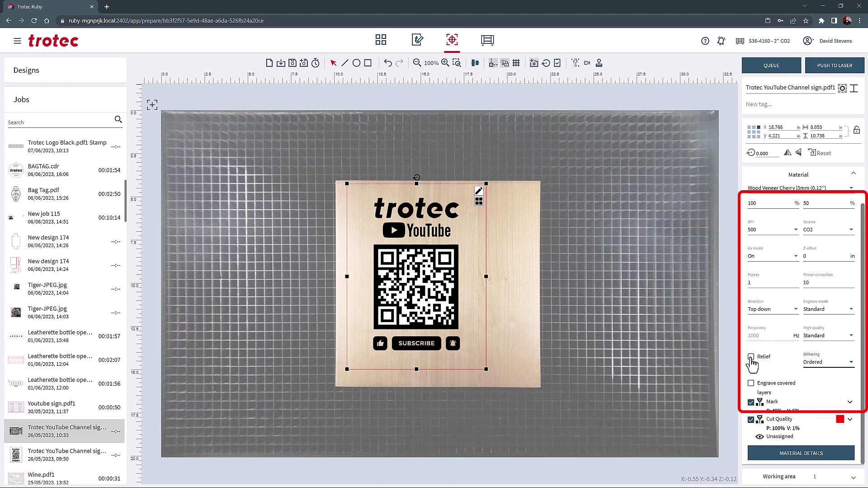
left_click(751, 384)
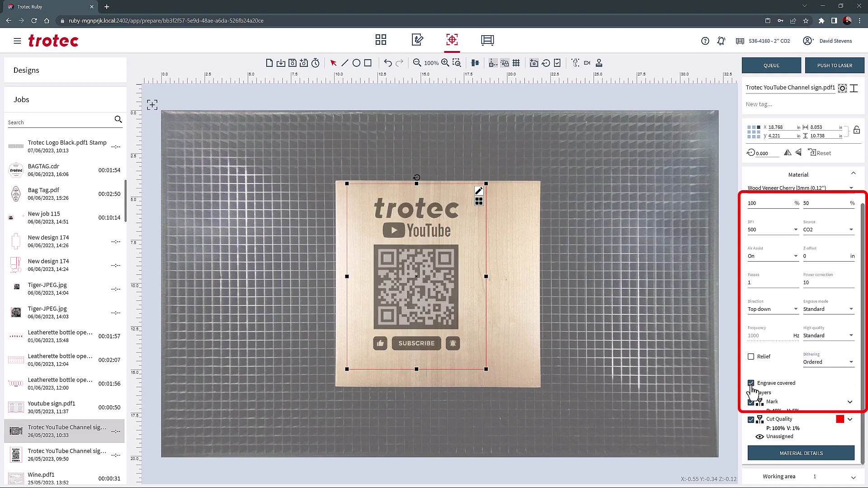
left_click(750, 383)
scroll(817, 245, "up", 1)
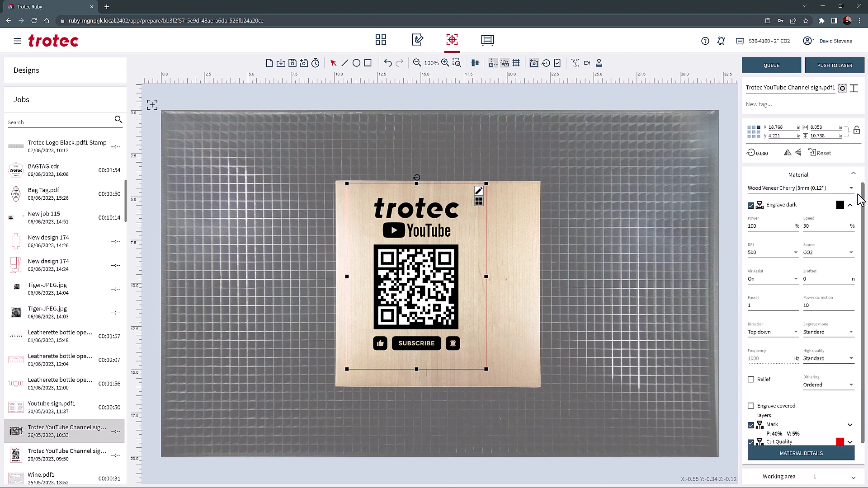
left_click(849, 206)
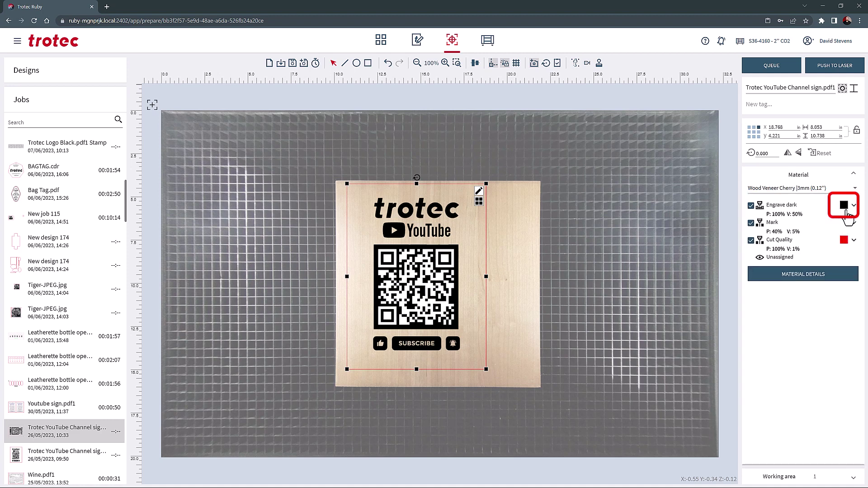
Preview Print&Cut for Engrave dark without applying it, then expand the Cut Quality layer.
left_click(845, 206)
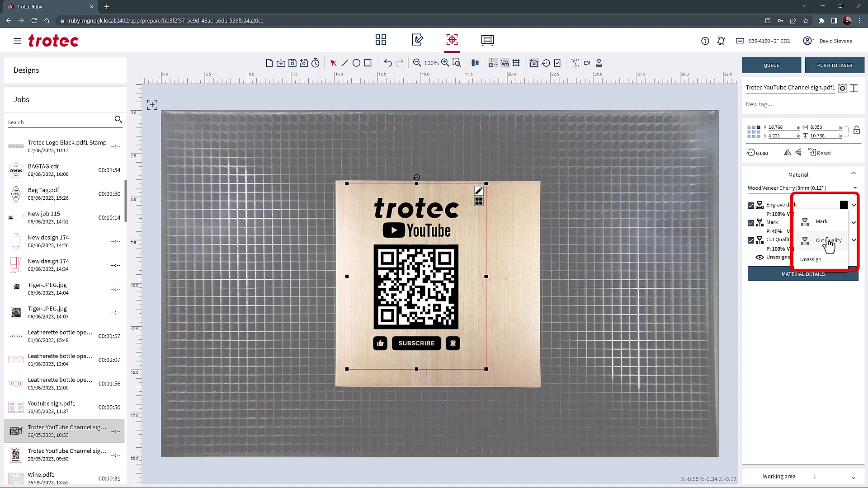
left_click(575, 64)
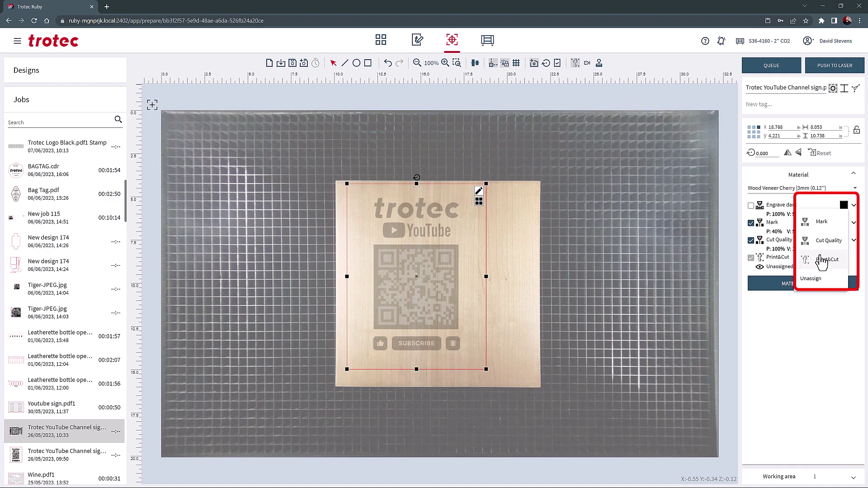
left_click(823, 260)
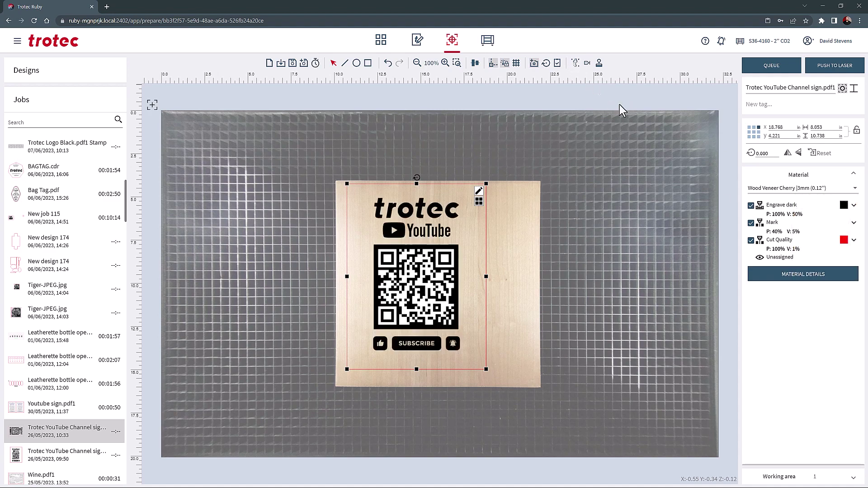
left_click(854, 242)
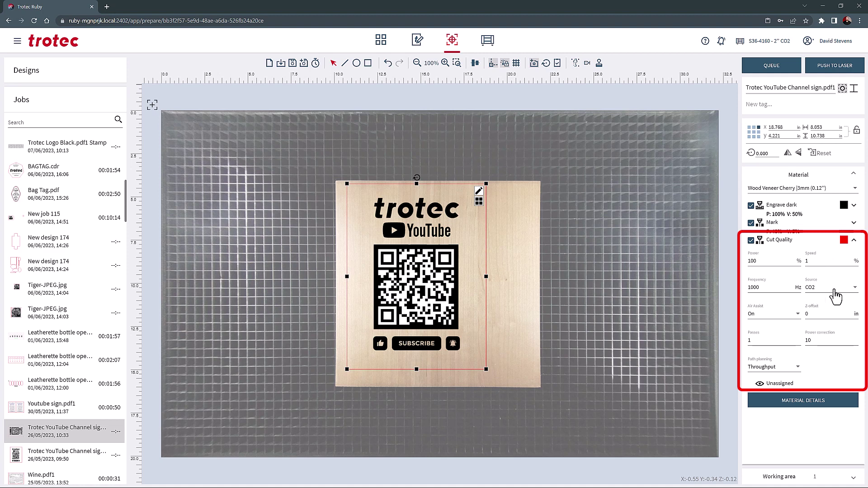
Keep Cut Quality's Air Assist on, check Path planning, then collapse the layer.
left_click(799, 316)
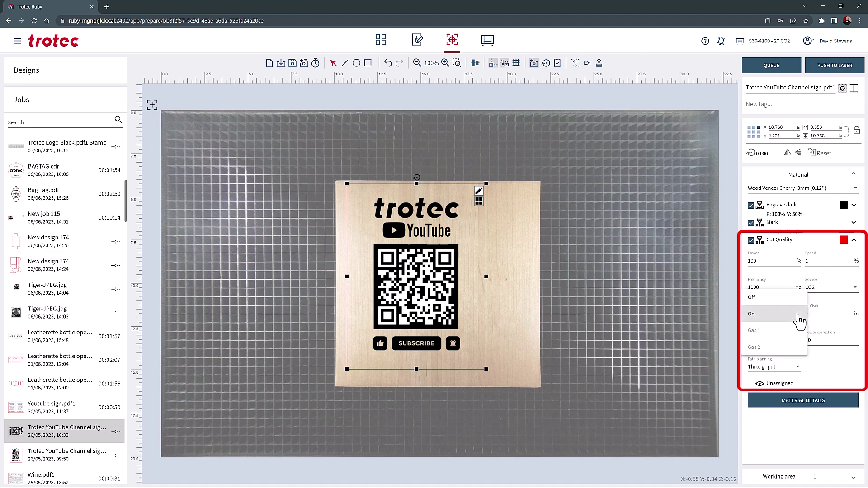
left_click(798, 317)
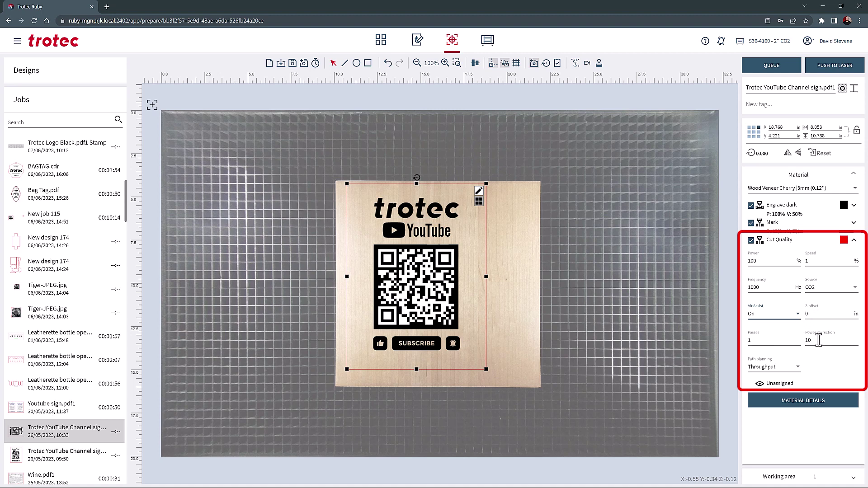
left_click(798, 369)
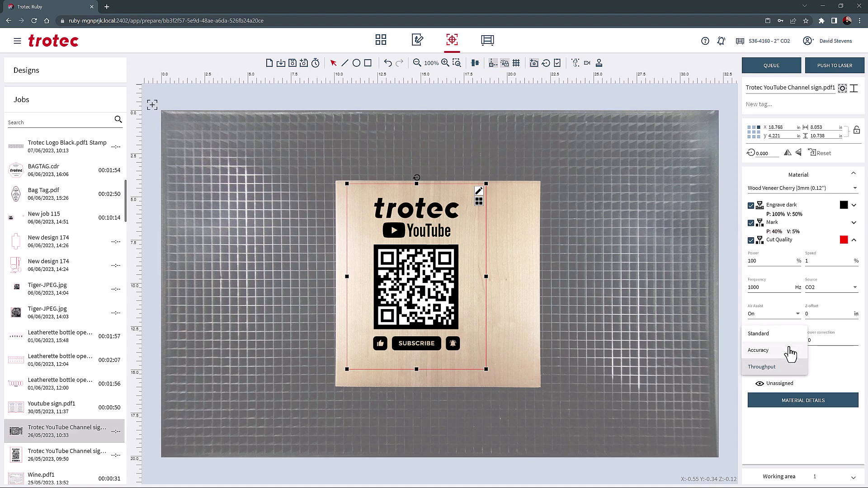
left_click(789, 349)
left_click(854, 241)
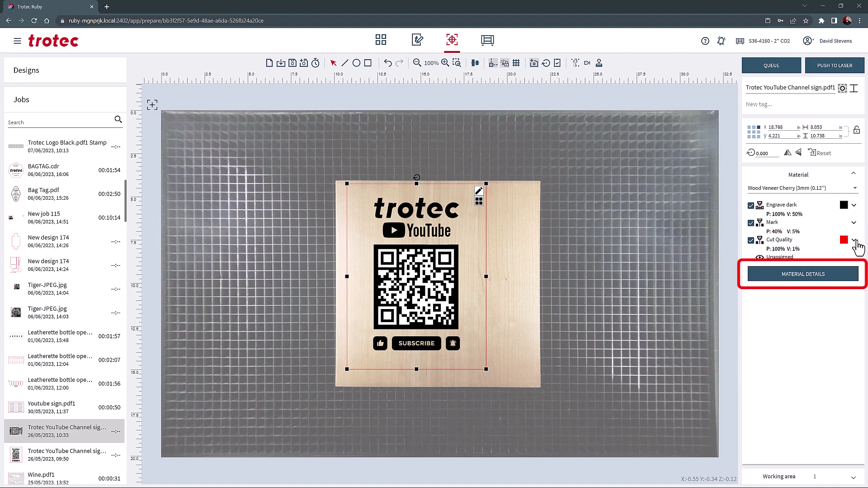
Open Material Details and toggle Advanced for Engrave dark and Mark, leaving Cut Quality's expanded.
left_click(809, 279)
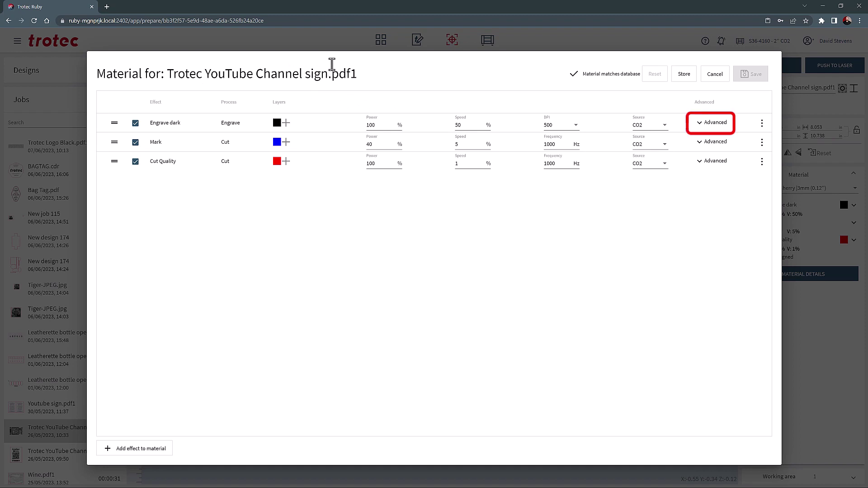
left_click(704, 130)
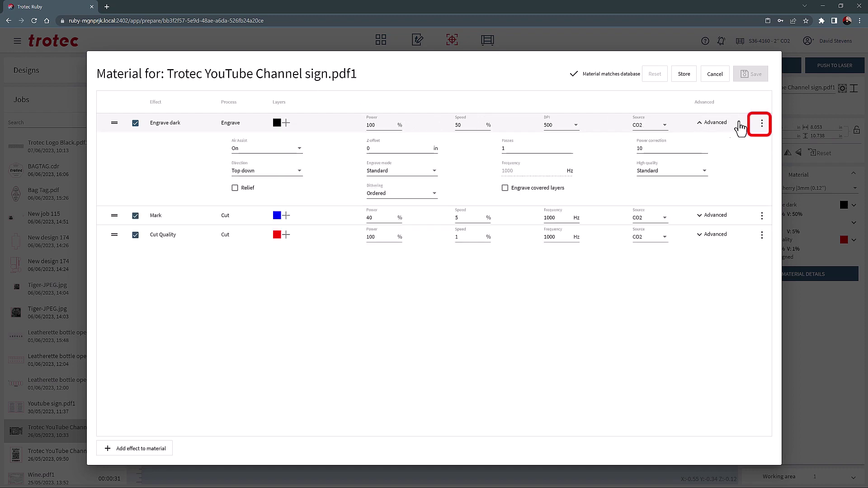
left_click(762, 126)
left_click(763, 126)
left_click(701, 125)
left_click(699, 142)
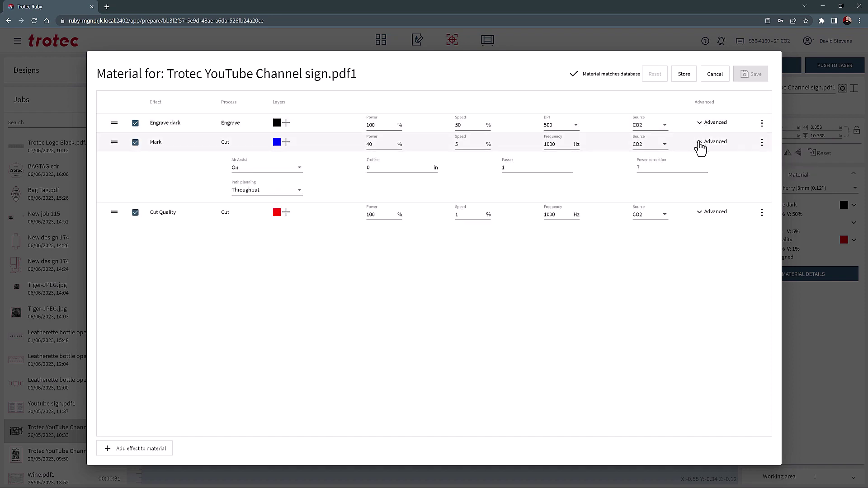
left_click(700, 144)
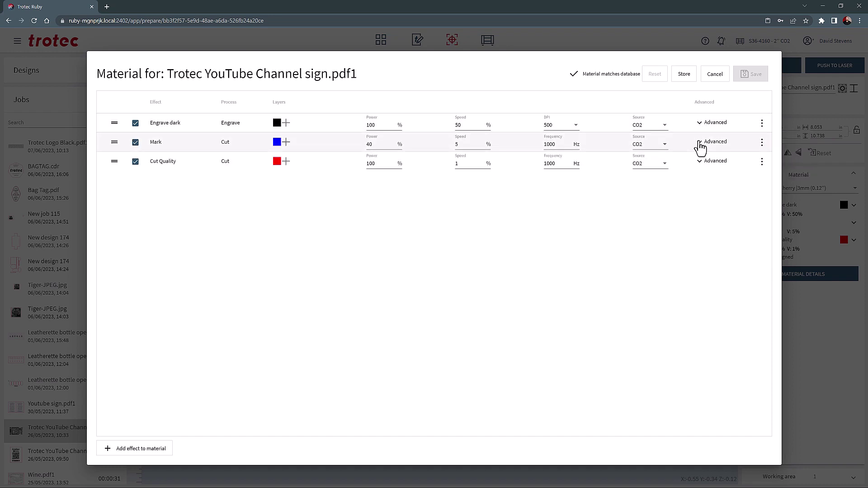
left_click(701, 164)
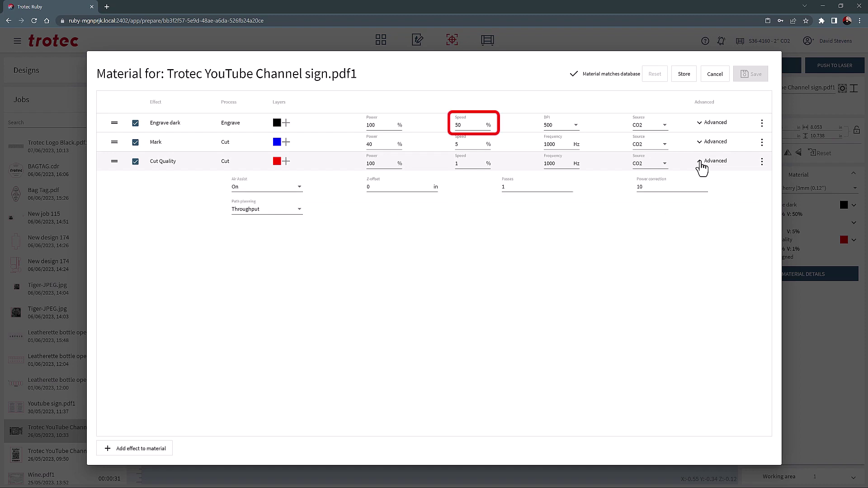
Change the Engrave dark speed to 60%.
left_click(701, 166)
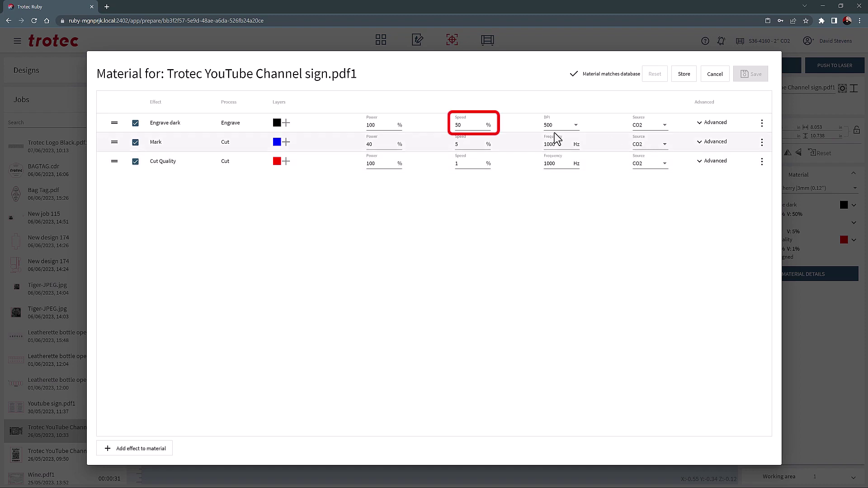
double_click(456, 126)
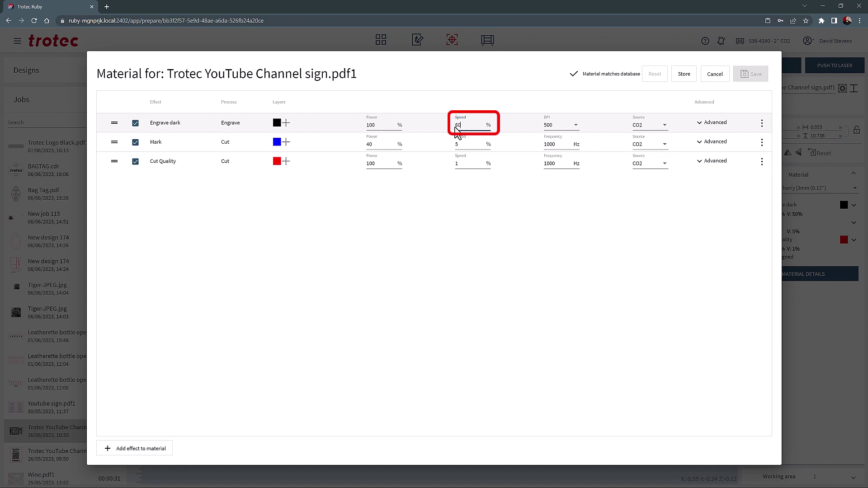
type("60")
left_click(522, 104)
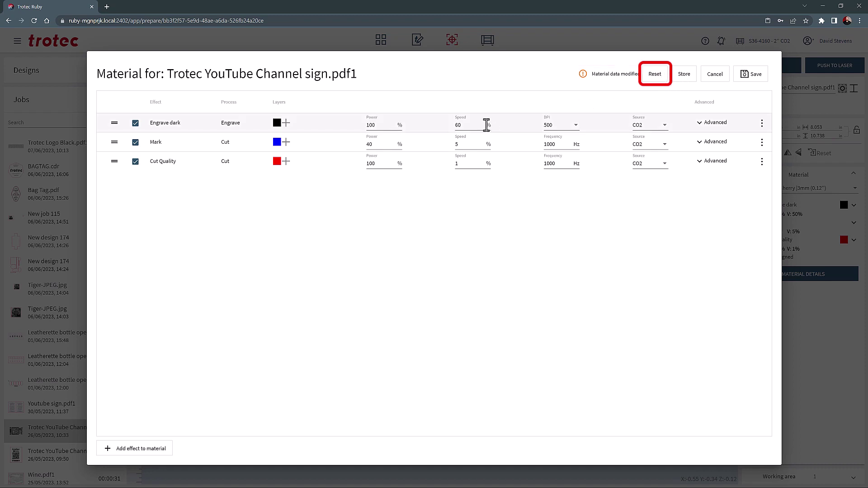
Overwrite the stored cherry veneer material with the 60% speed and save it to the job.
left_click(654, 76)
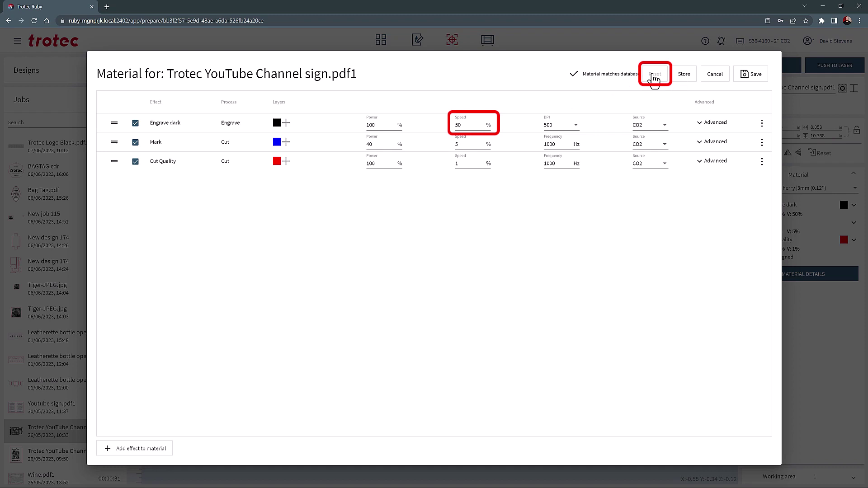
left_click_drag(461, 125, 457, 131)
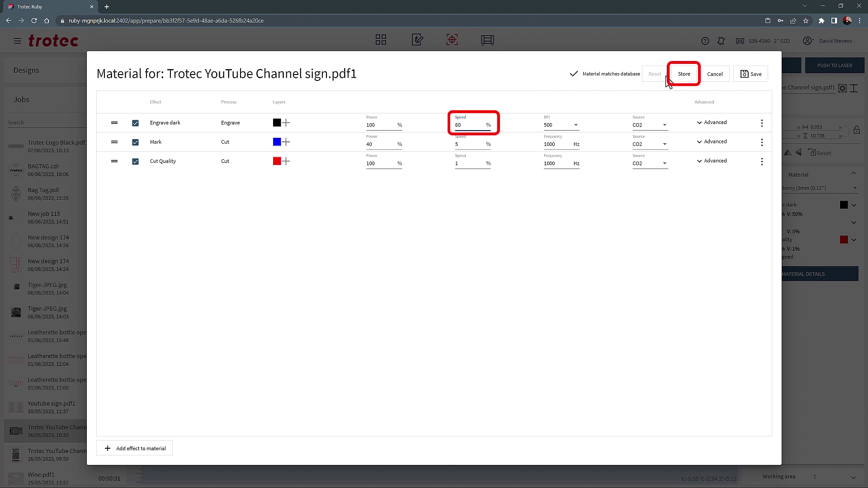
left_click(685, 76)
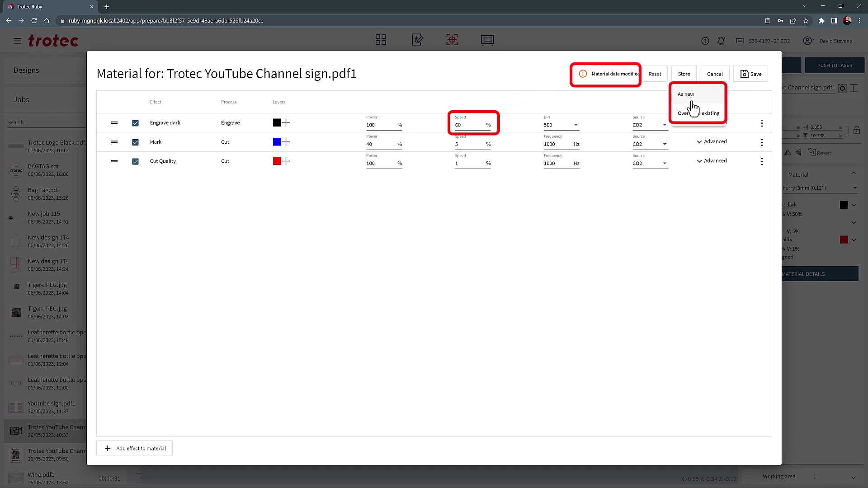
left_click(694, 119)
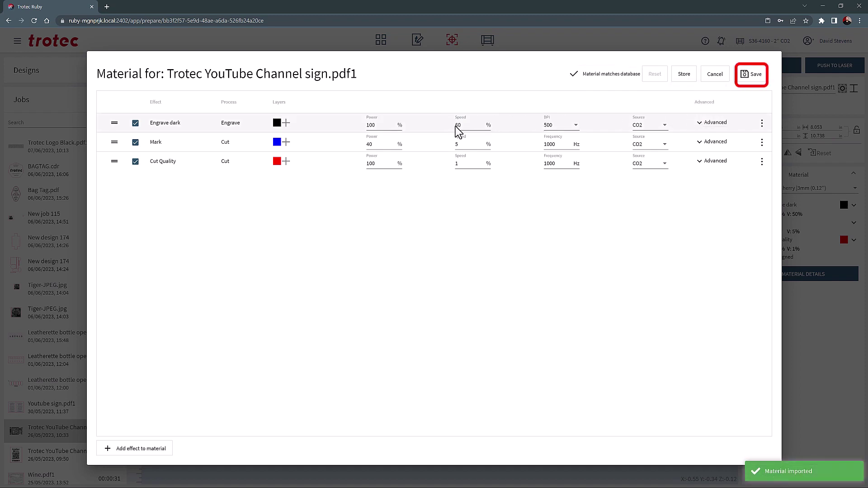
left_click(754, 77)
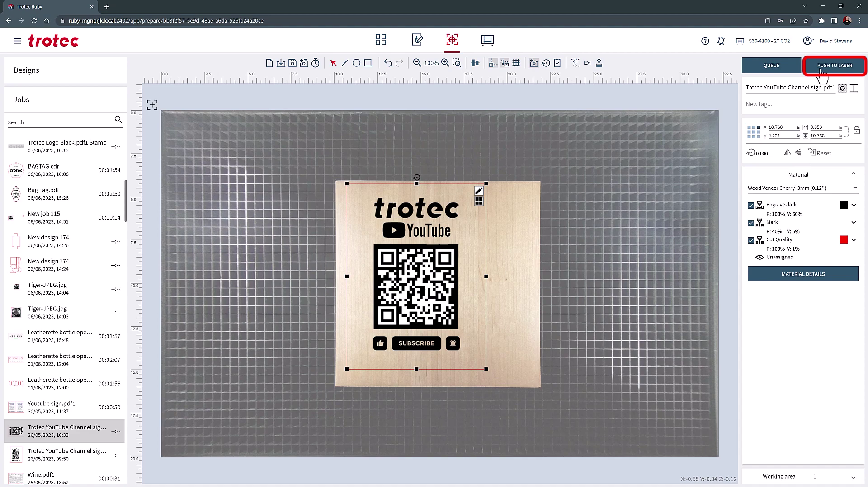
Push the YouTube sign job to the laser queue.
left_click(821, 66)
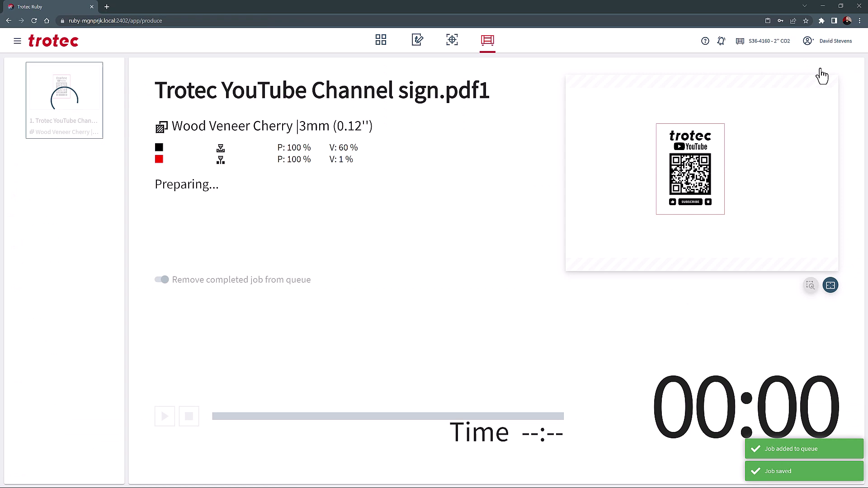